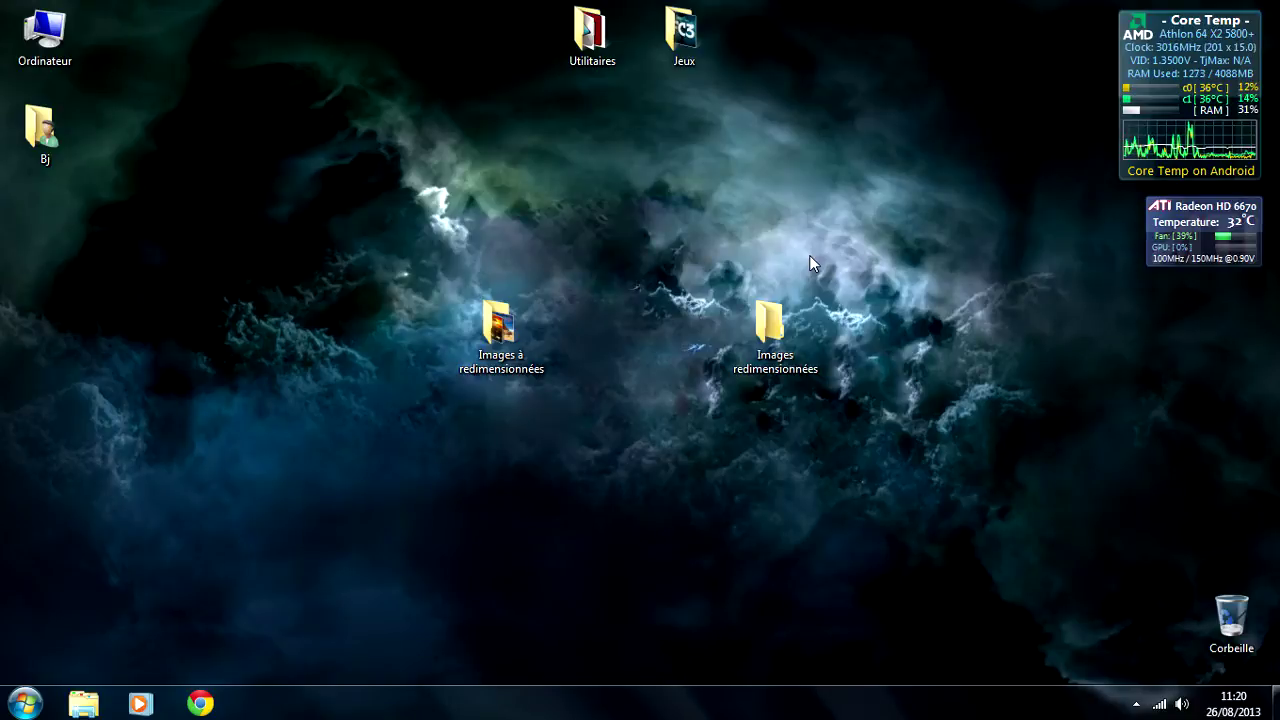
Open the Images à redimensionnées folder and examine the file size and dimensions of Test 1 and Test 2
{"action": "left_click", "coordinate": [507, 338]}
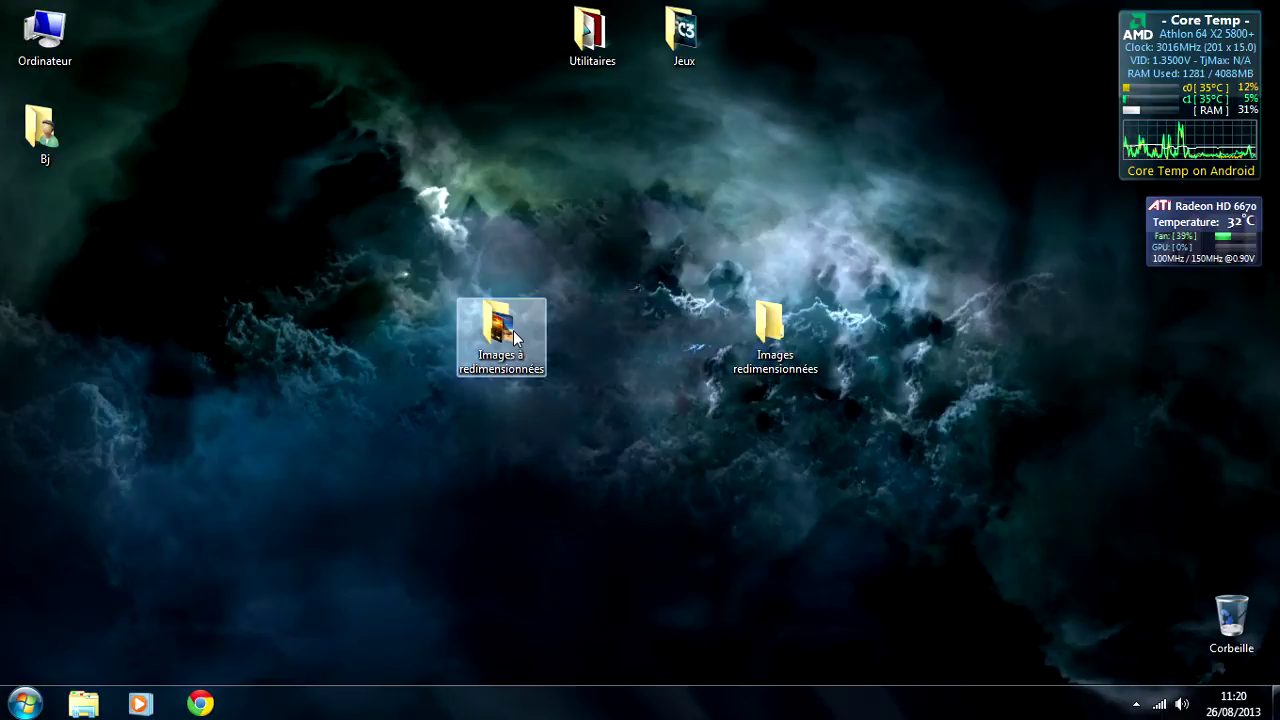
{"action": "double_click", "coordinate": [513, 337]}
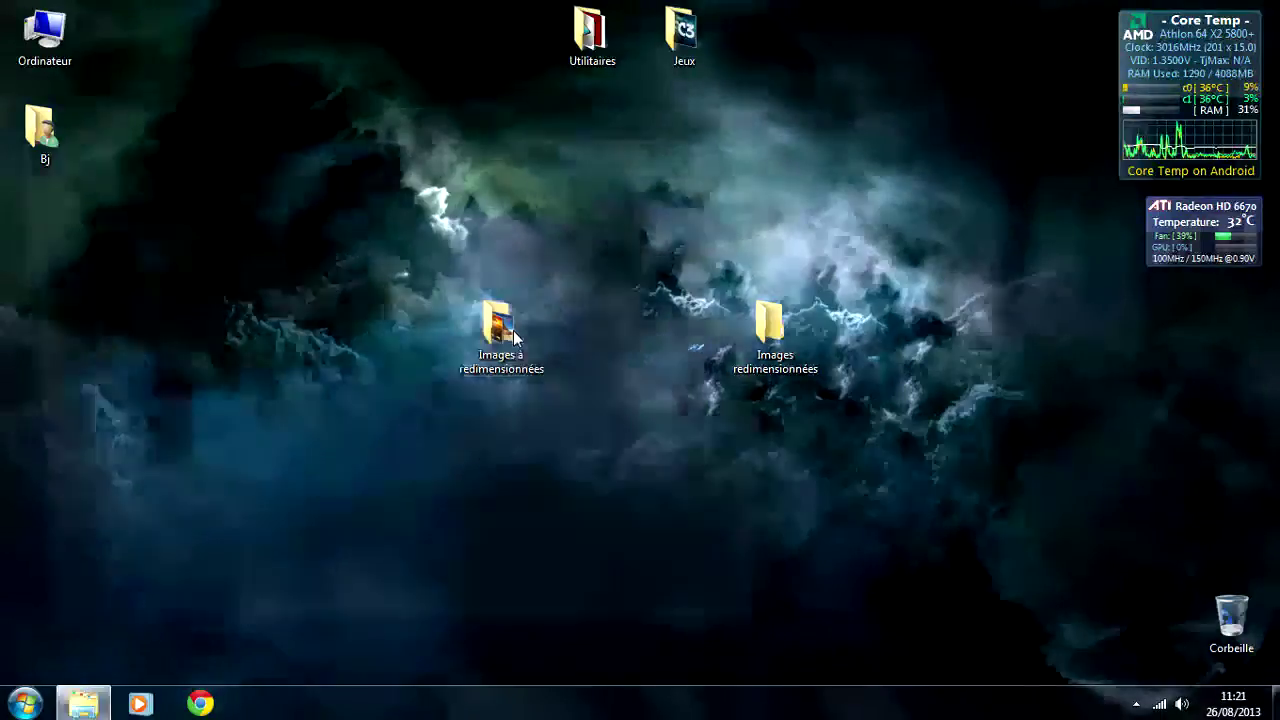
{"action": "left_click_drag", "start_coordinate": [354, 126], "coordinate": [372, 97]}
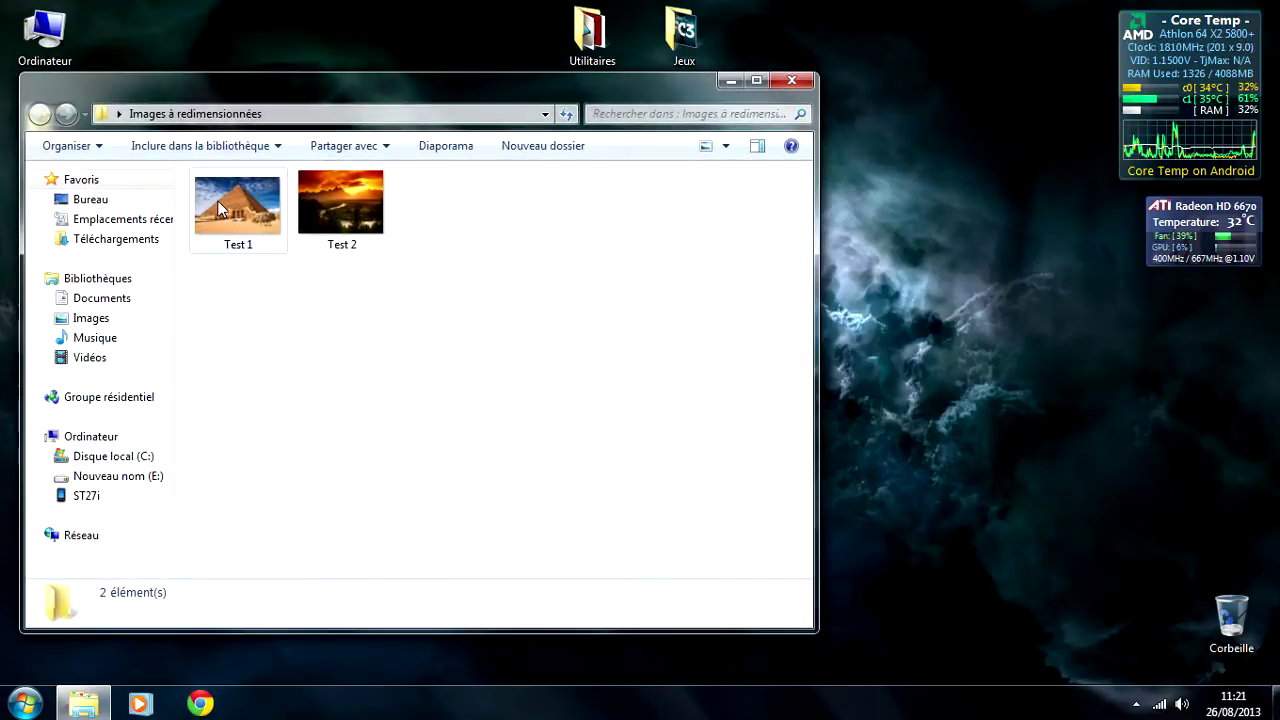
{"action": "left_click", "coordinate": [217, 200]}
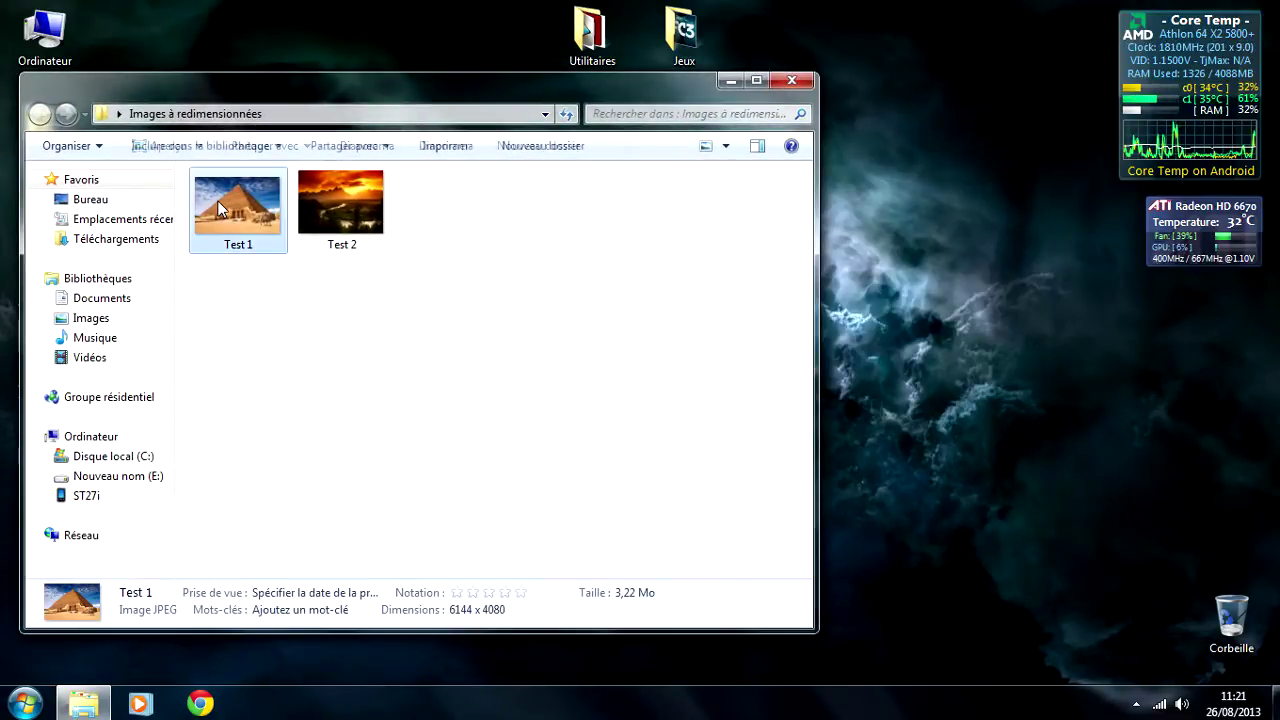
{"action": "left_click", "coordinate": [624, 602]}
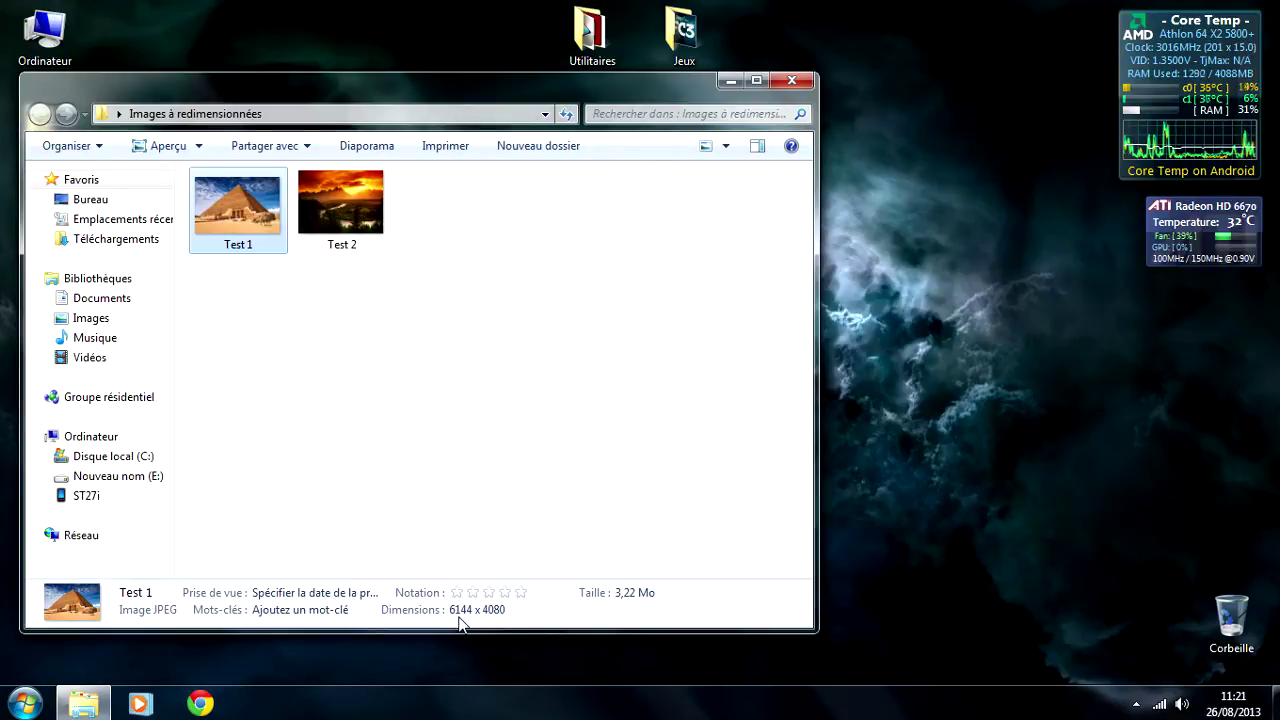
{"action": "left_click", "coordinate": [362, 193]}
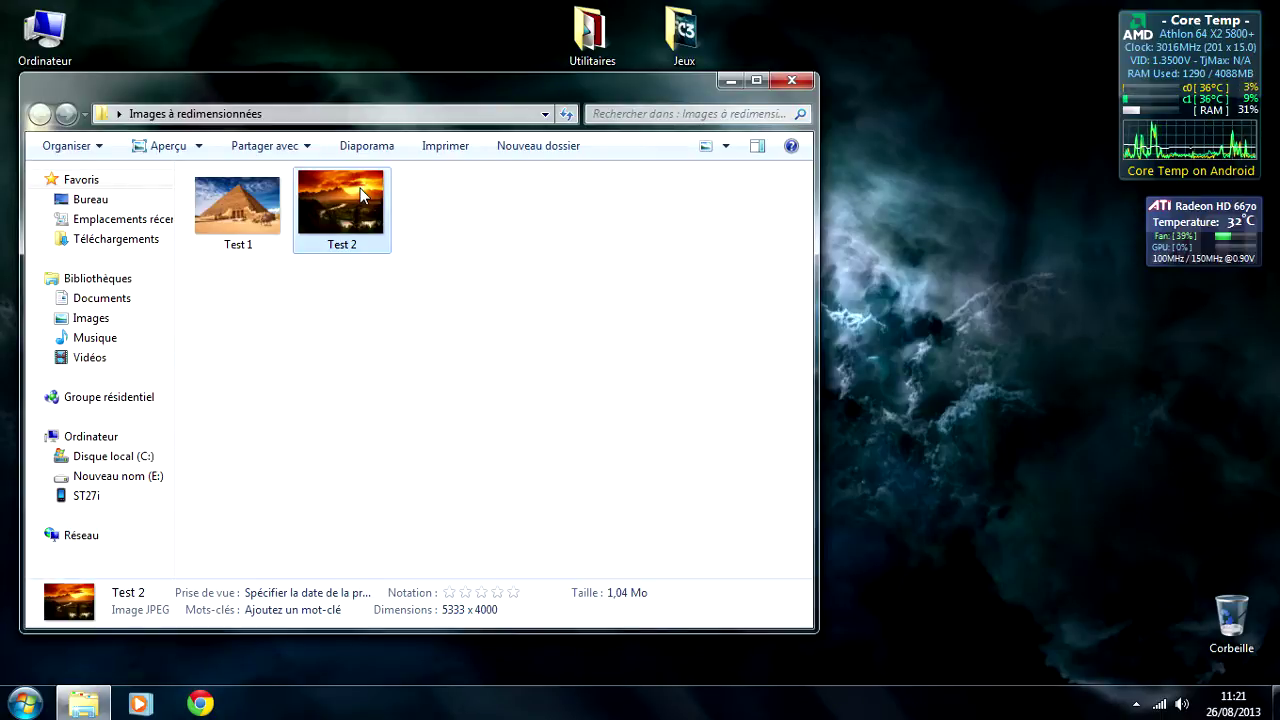
Open the Test 1 picture from the folder in Paint
{"action": "left_click", "coordinate": [243, 207]}
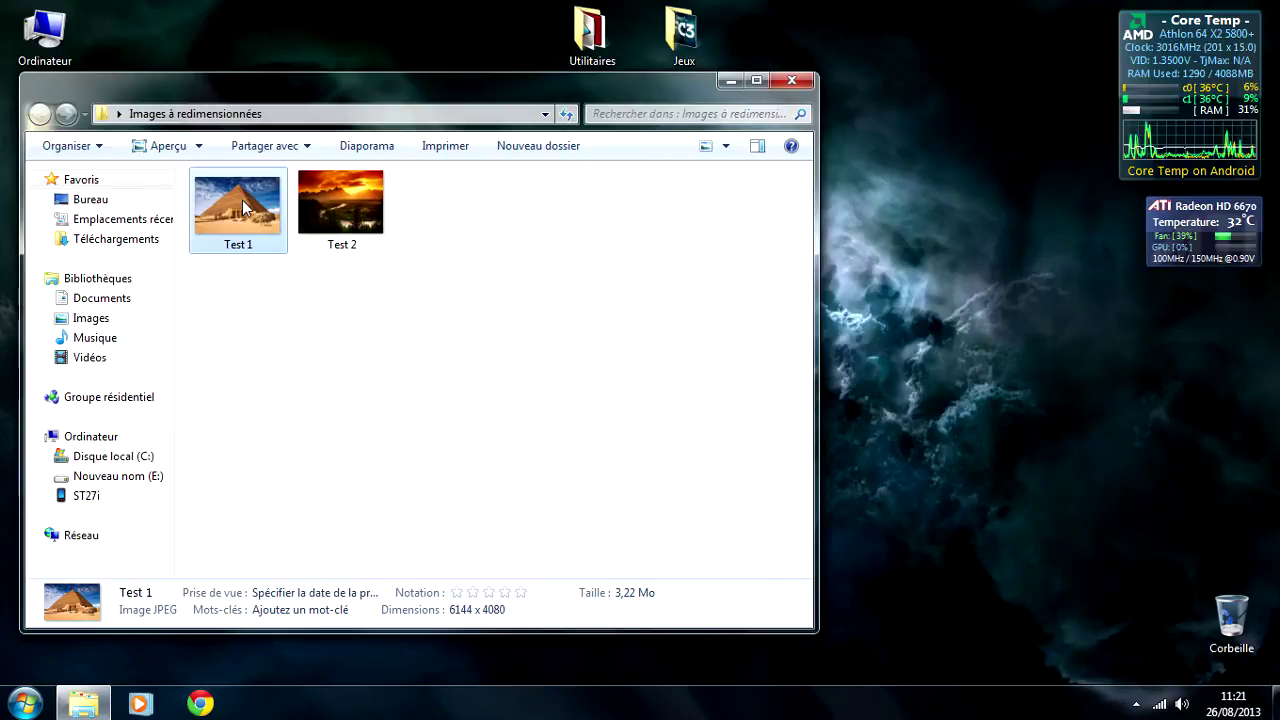
{"action": "right_click", "coordinate": [245, 207]}
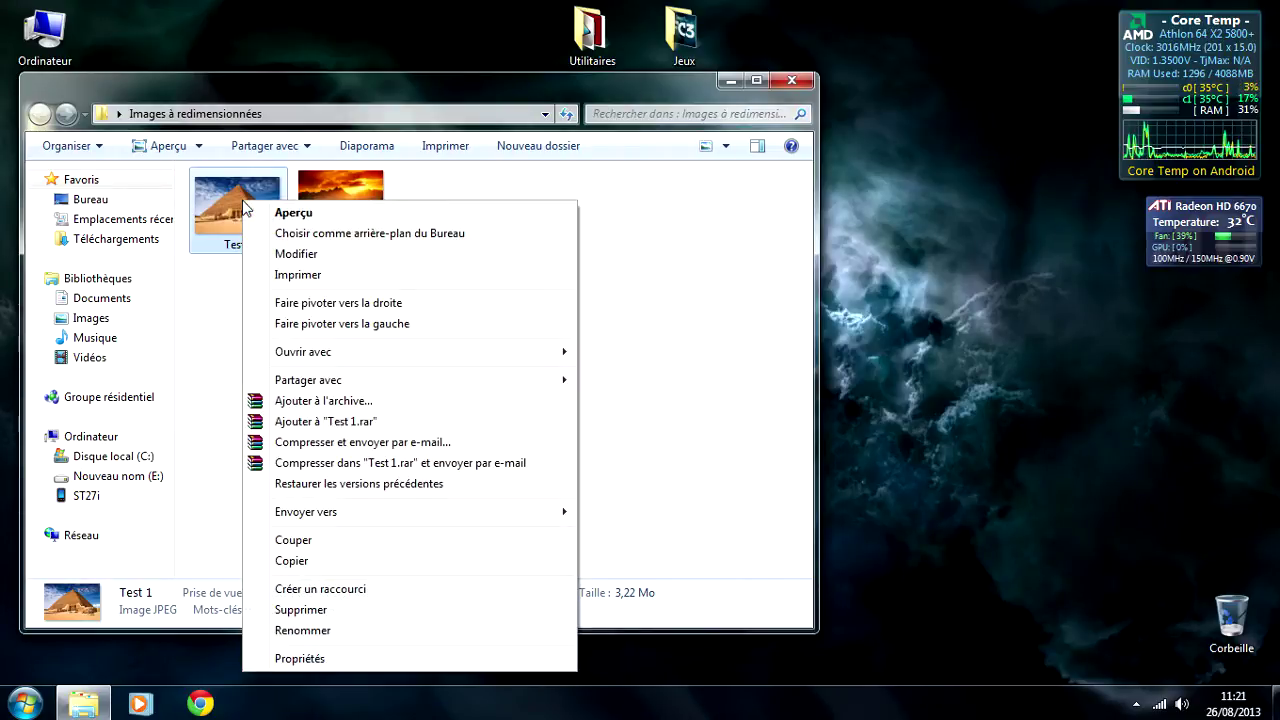
{"action": "mouse_move", "coordinate": [331, 360]}
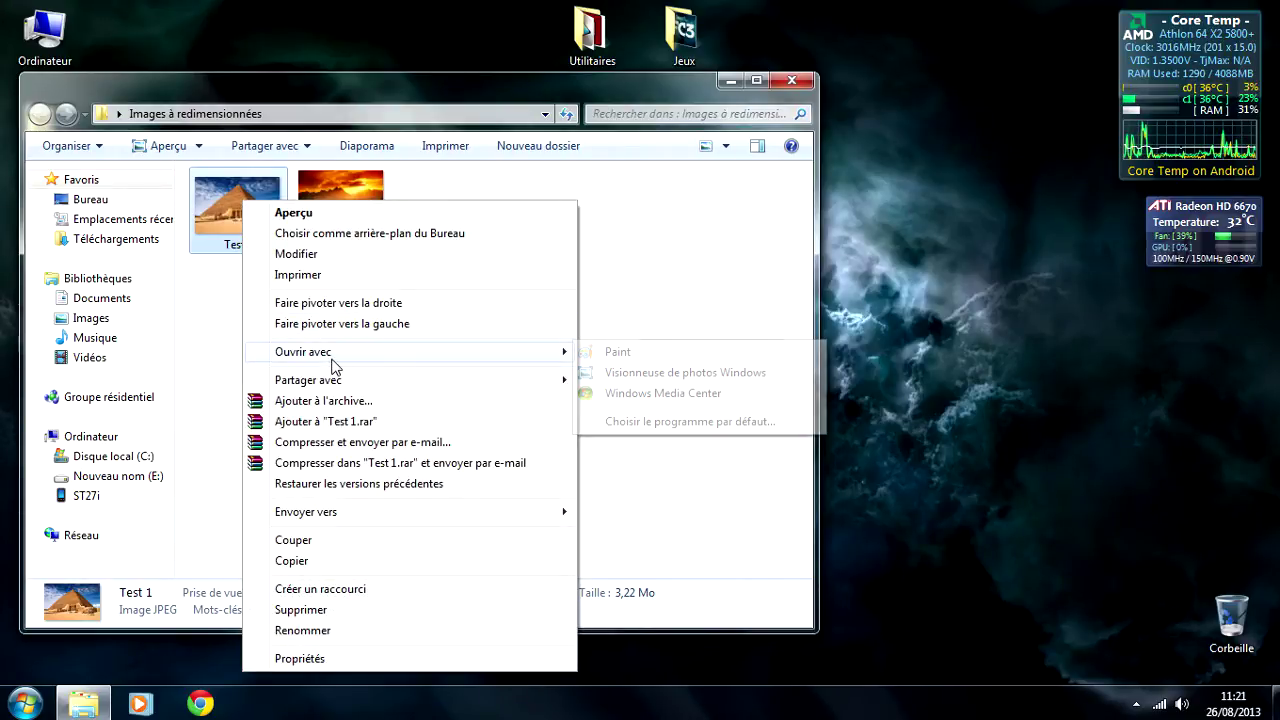
{"action": "left_click", "coordinate": [619, 356]}
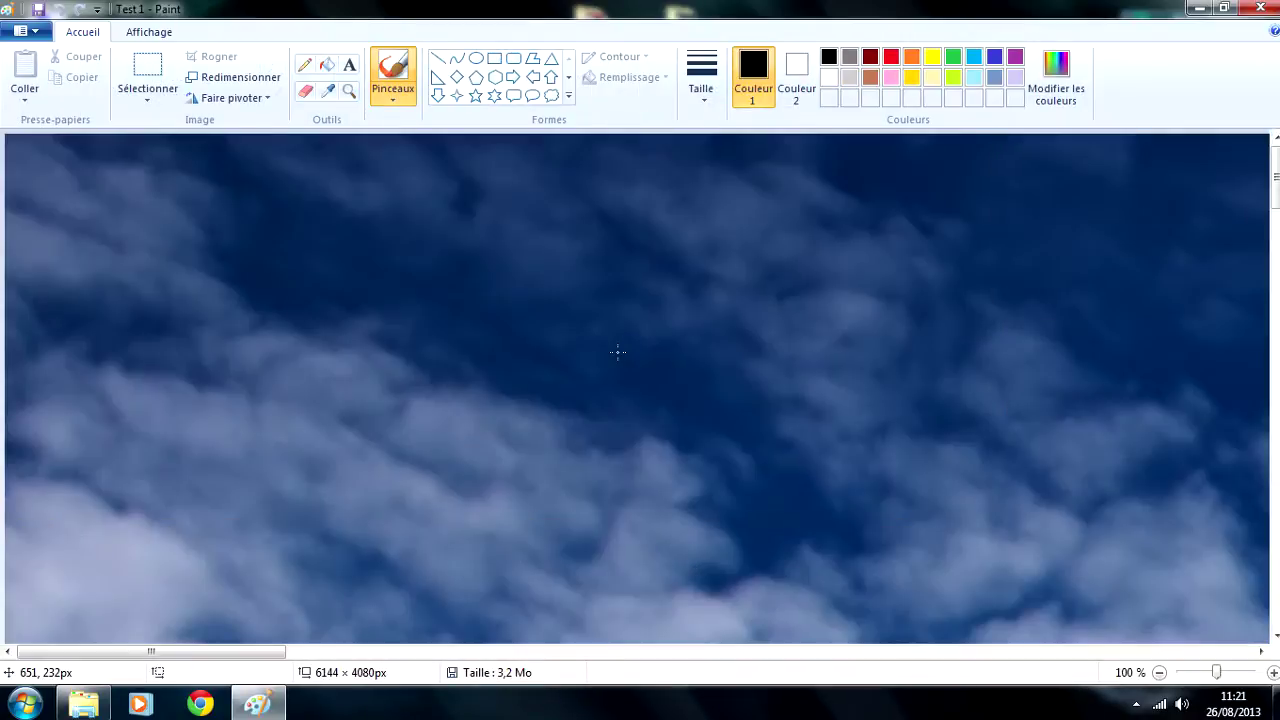
Resize the pyramid picture by pixels to a horizontal size of 2048, keeping the proportions
{"action": "left_click", "coordinate": [1159, 672]}
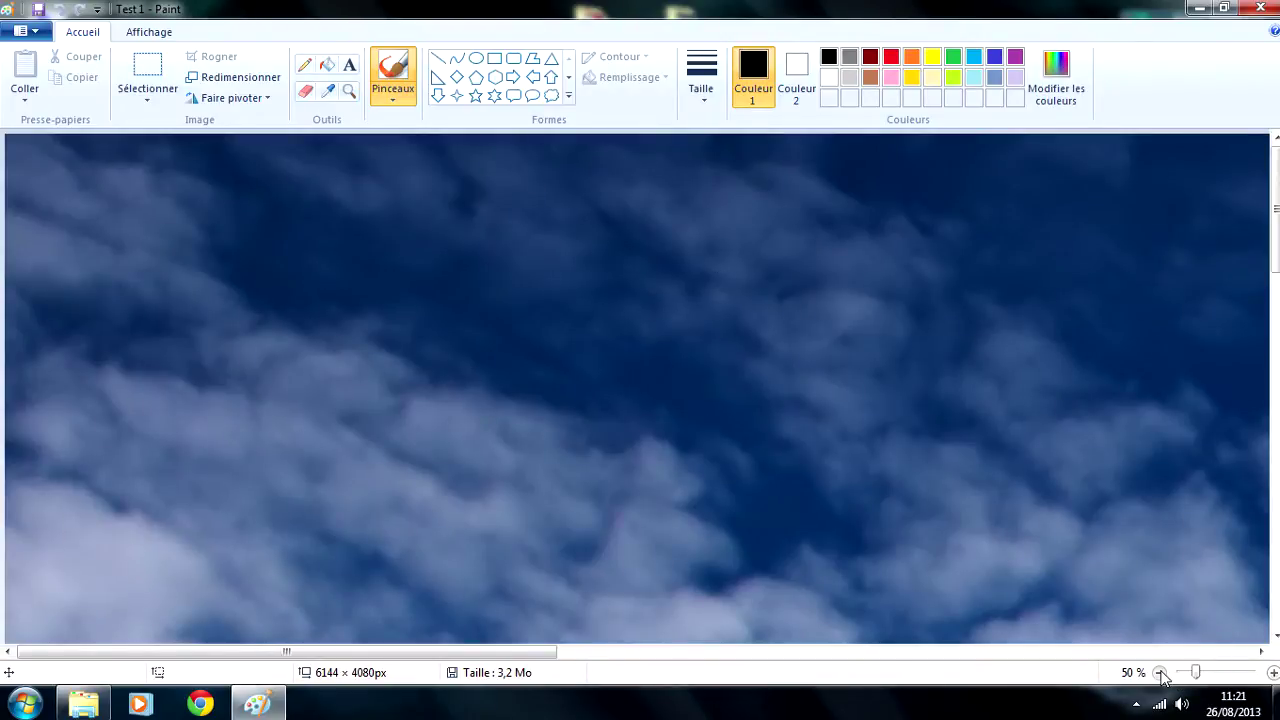
{"action": "left_click", "coordinate": [1159, 672]}
{"action": "left_click", "coordinate": [1159, 672]}
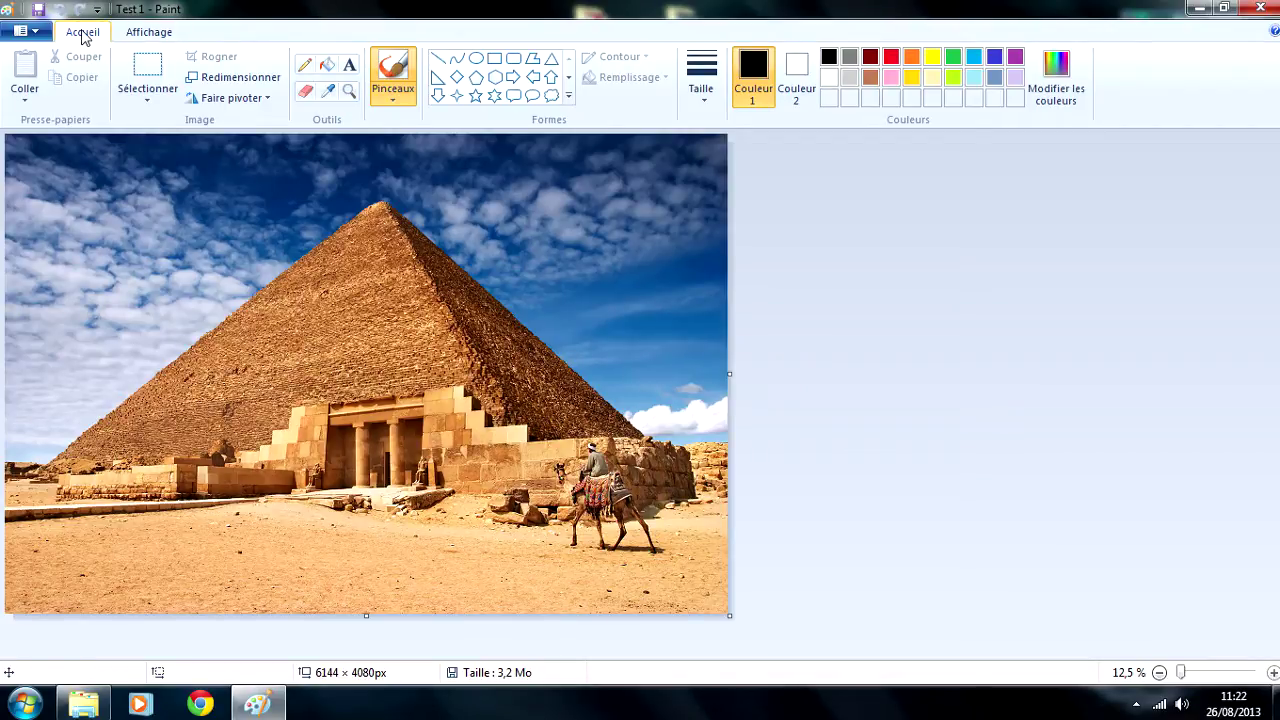
{"action": "left_click", "coordinate": [236, 87]}
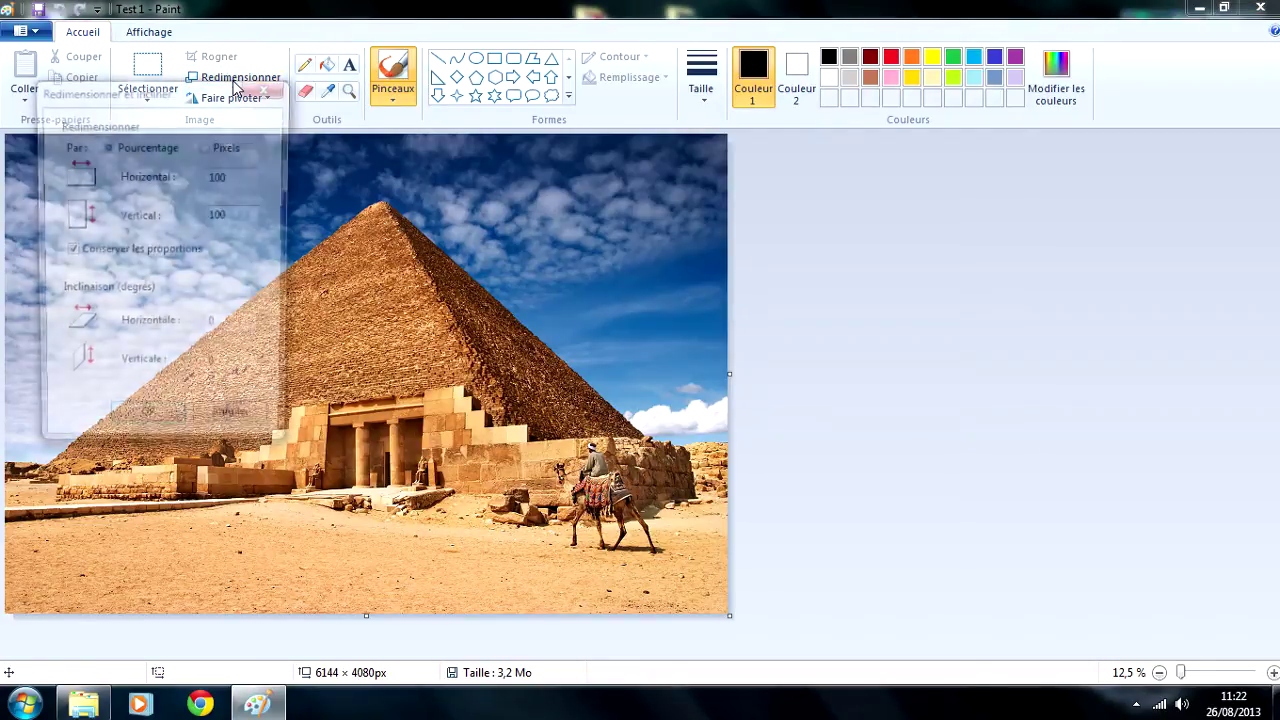
{"action": "left_click_drag", "start_coordinate": [207, 95], "coordinate": [323, 172]}
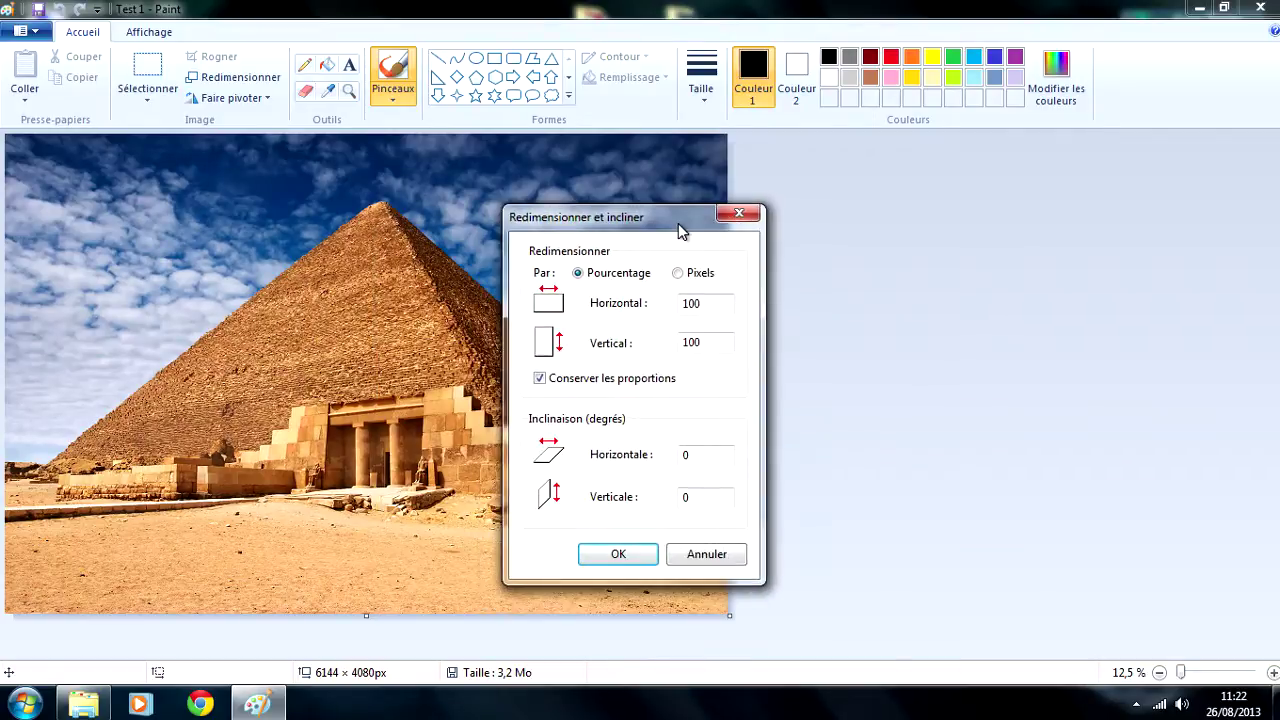
{"action": "left_click", "coordinate": [578, 273]}
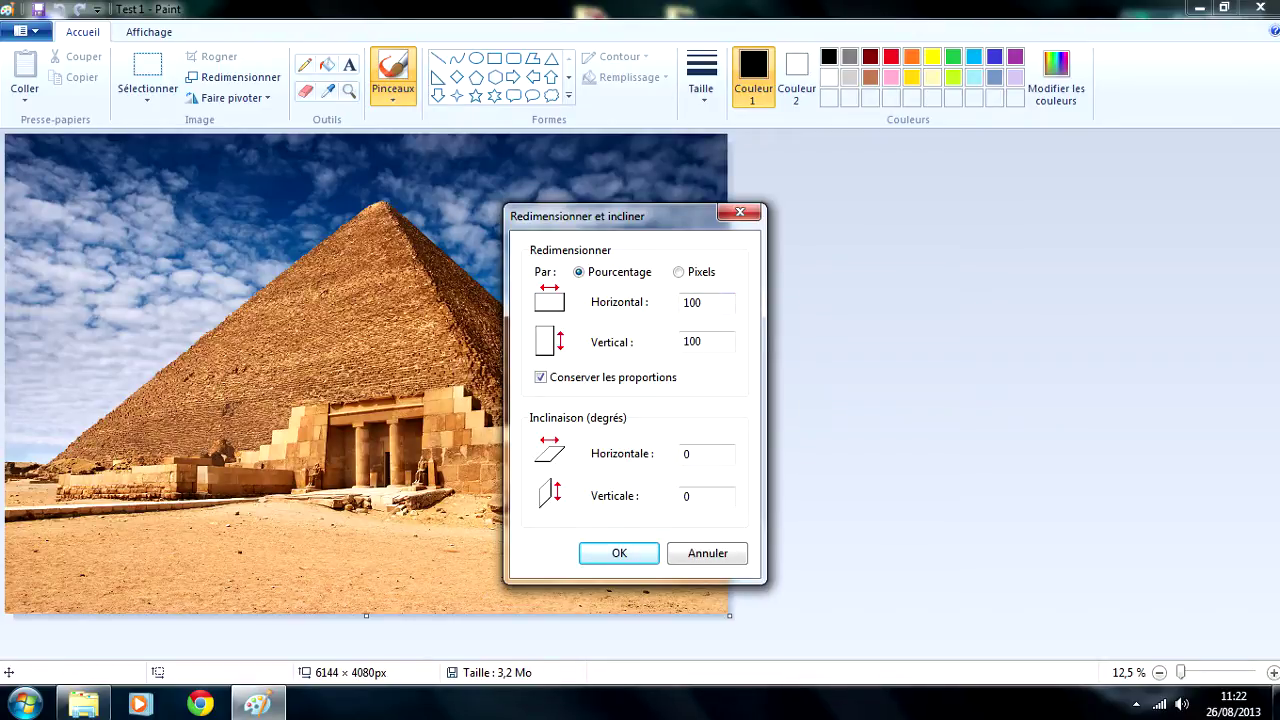
{"action": "left_click", "coordinate": [680, 273]}
{"action": "double_click", "coordinate": [692, 302]}
{"action": "type", "text": "2048"}
{"action": "left_click", "coordinate": [707, 341]}
{"action": "left_click", "coordinate": [606, 553]}
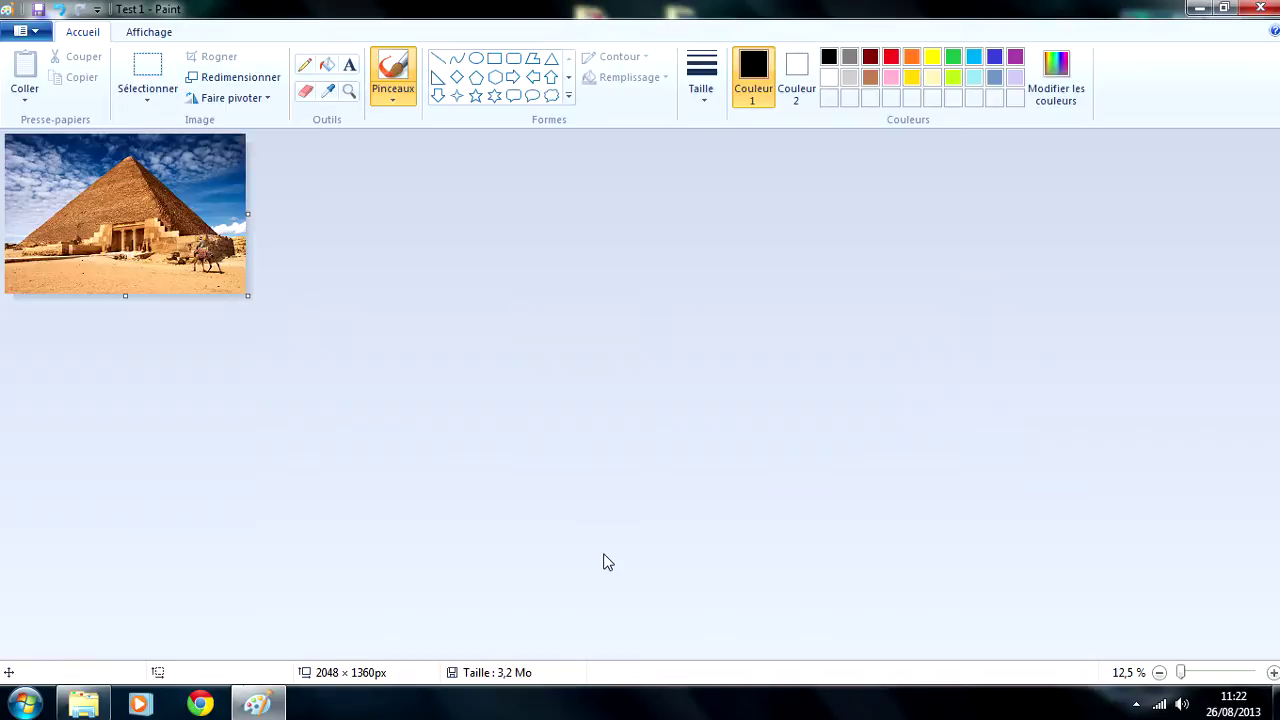
Save the resized picture as a JPEG named Test 1 in the desktop folder Images redimensionnées, and close Paint and the source folder
{"action": "left_click", "coordinate": [1273, 672]}
{"action": "left_click", "coordinate": [1273, 672]}
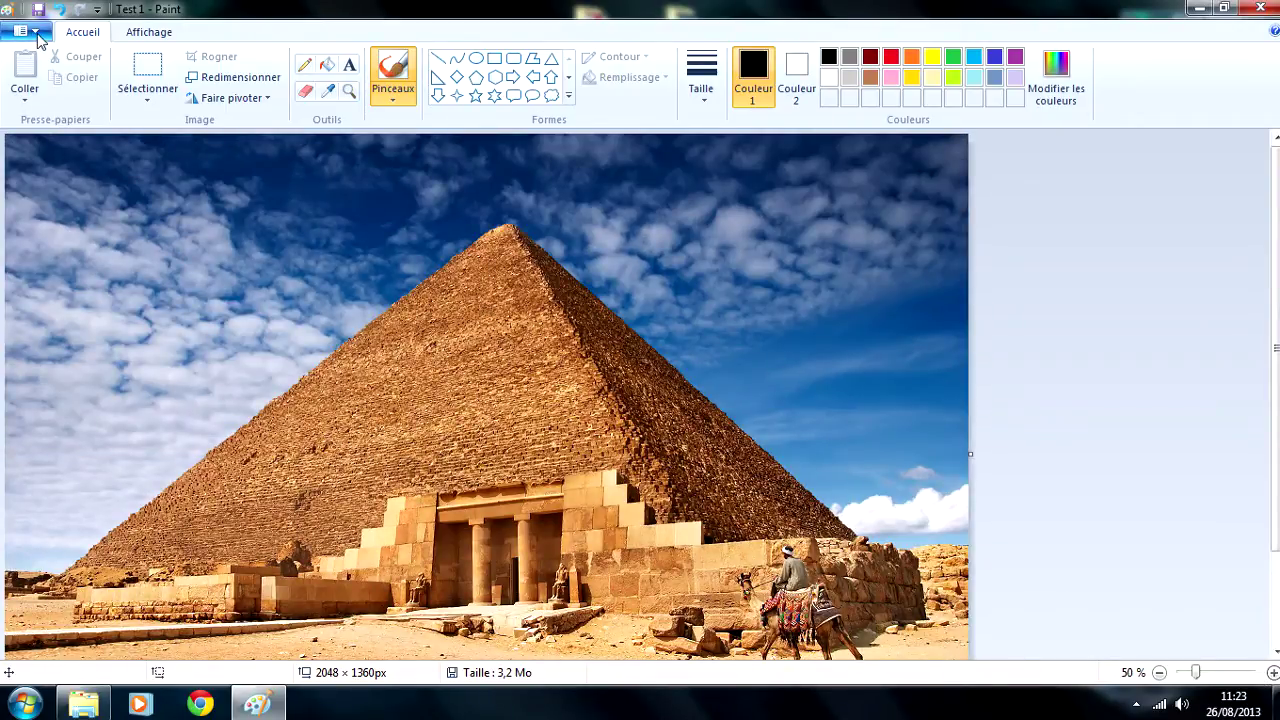
{"action": "left_click", "coordinate": [37, 35]}
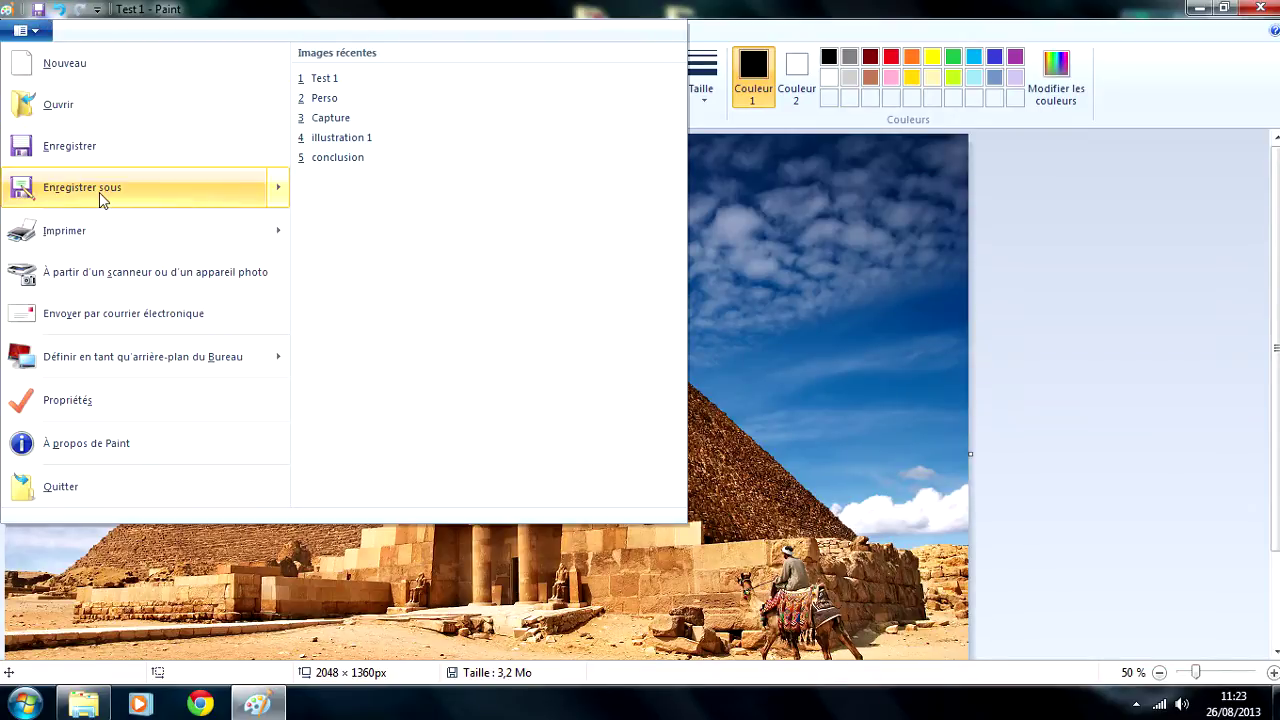
{"action": "mouse_move", "coordinate": [99, 192]}
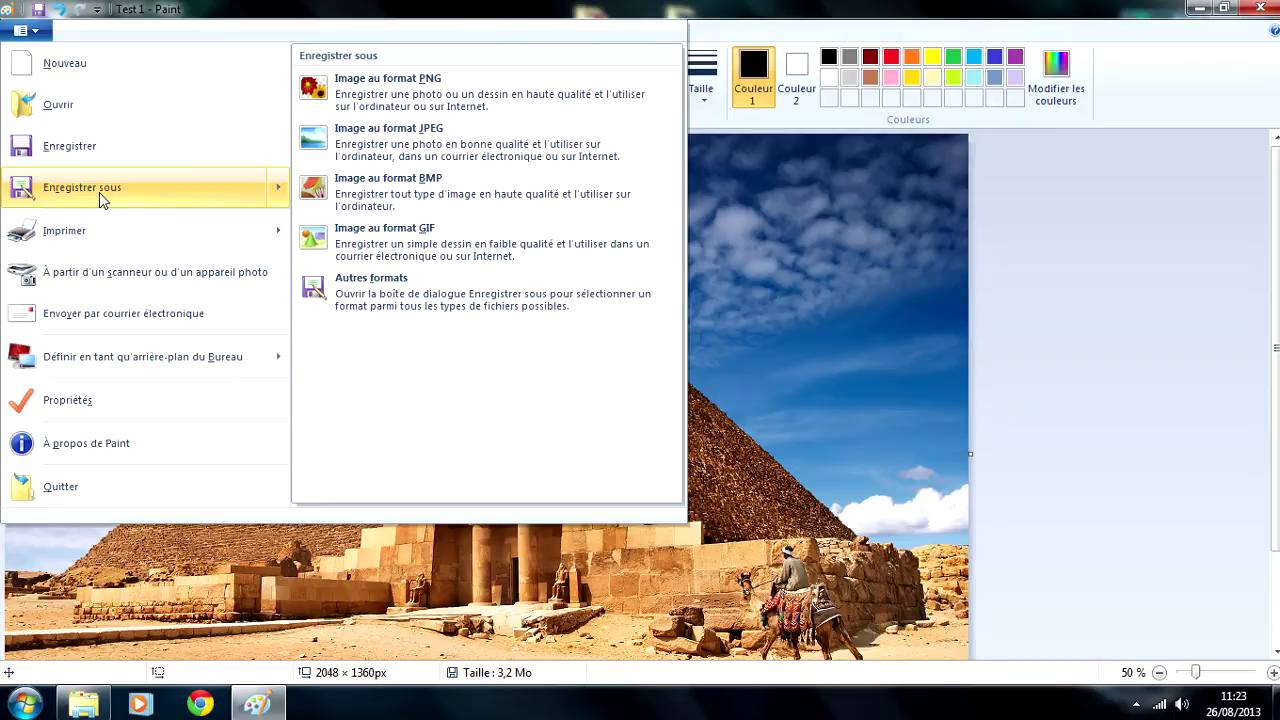
{"action": "left_click", "coordinate": [380, 140]}
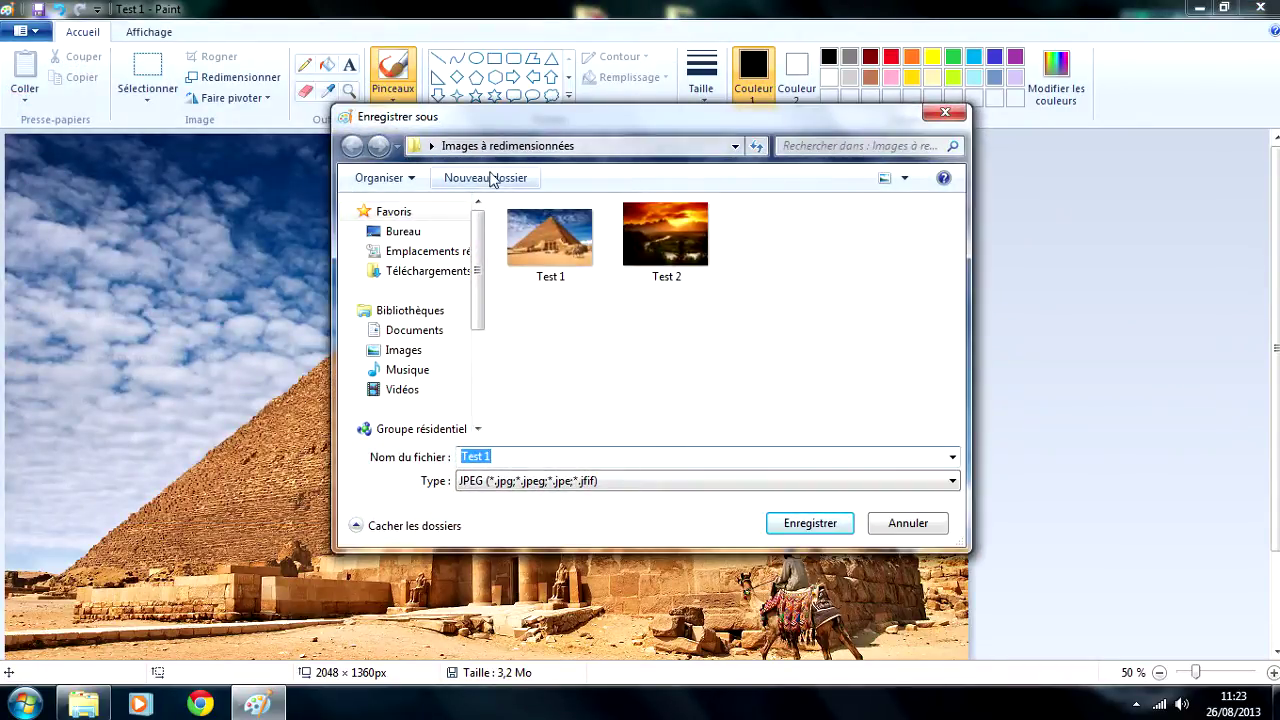
{"action": "left_click", "coordinate": [400, 232]}
{"action": "scroll", "coordinate": [420, 300], "scroll_direction": "down", "scroll_amount": 3}
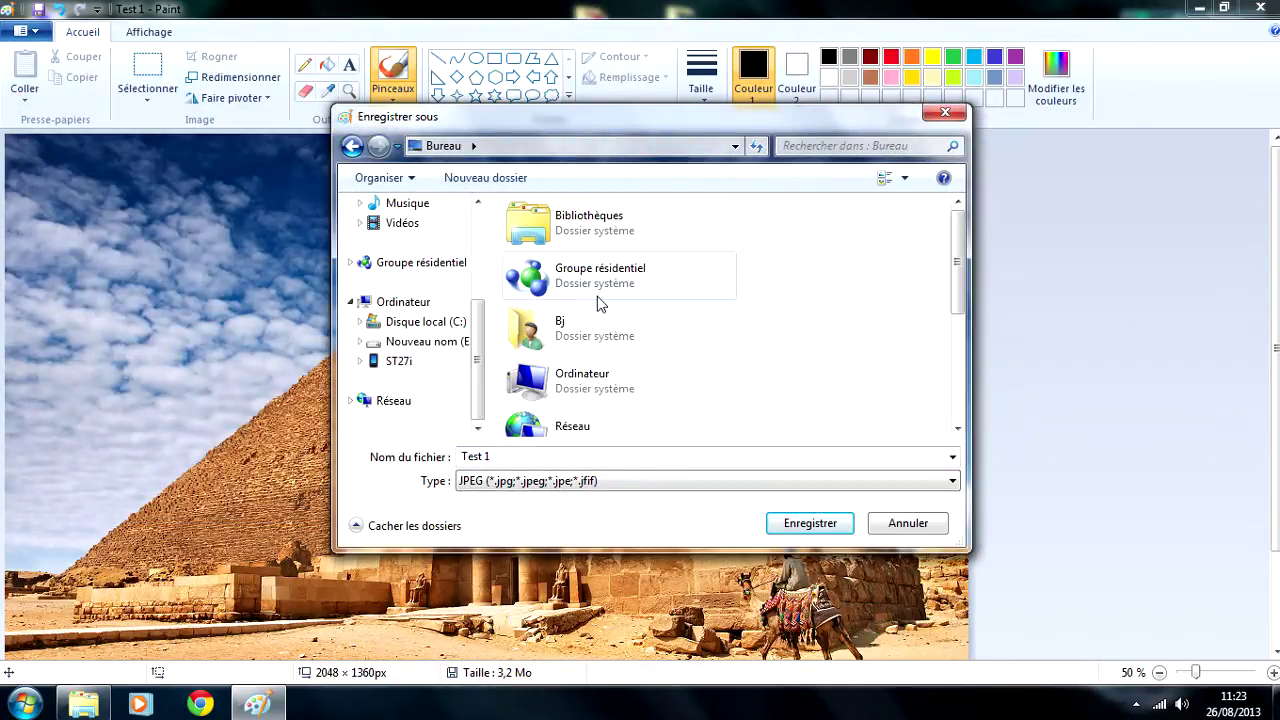
{"action": "left_click_drag", "start_coordinate": [963, 281], "coordinate": [977, 400]}
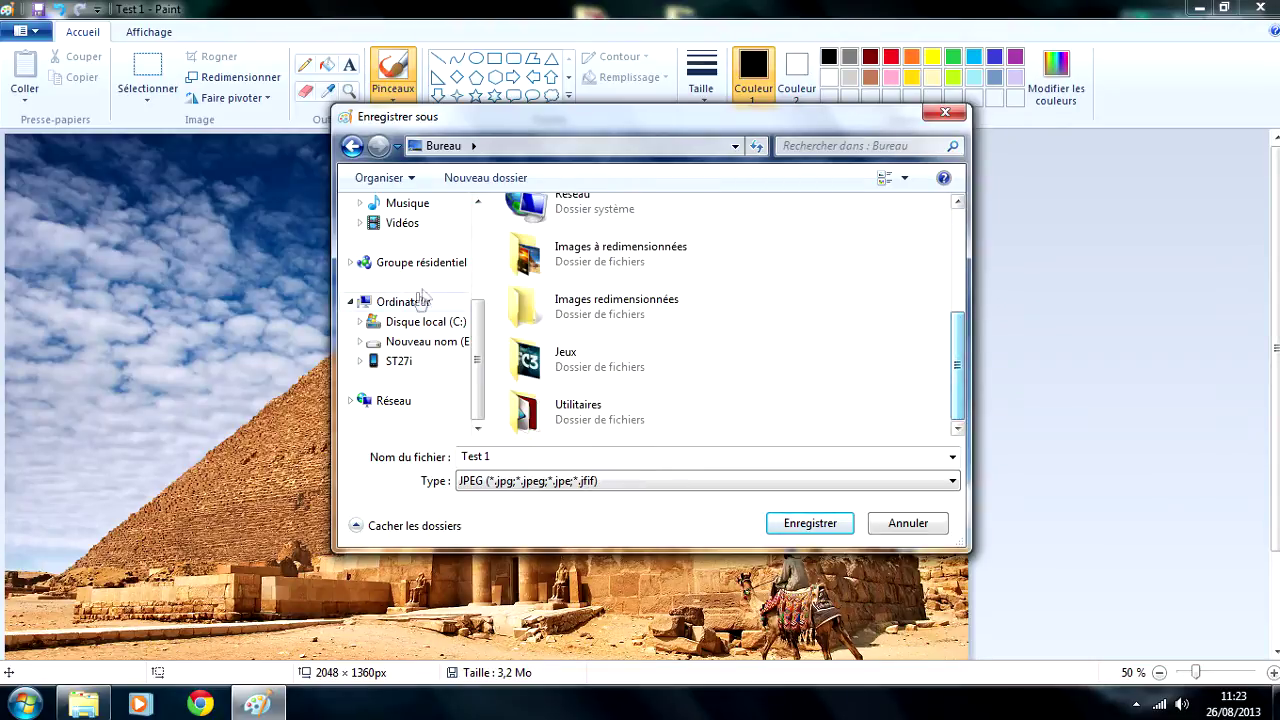
{"action": "double_click", "coordinate": [607, 316]}
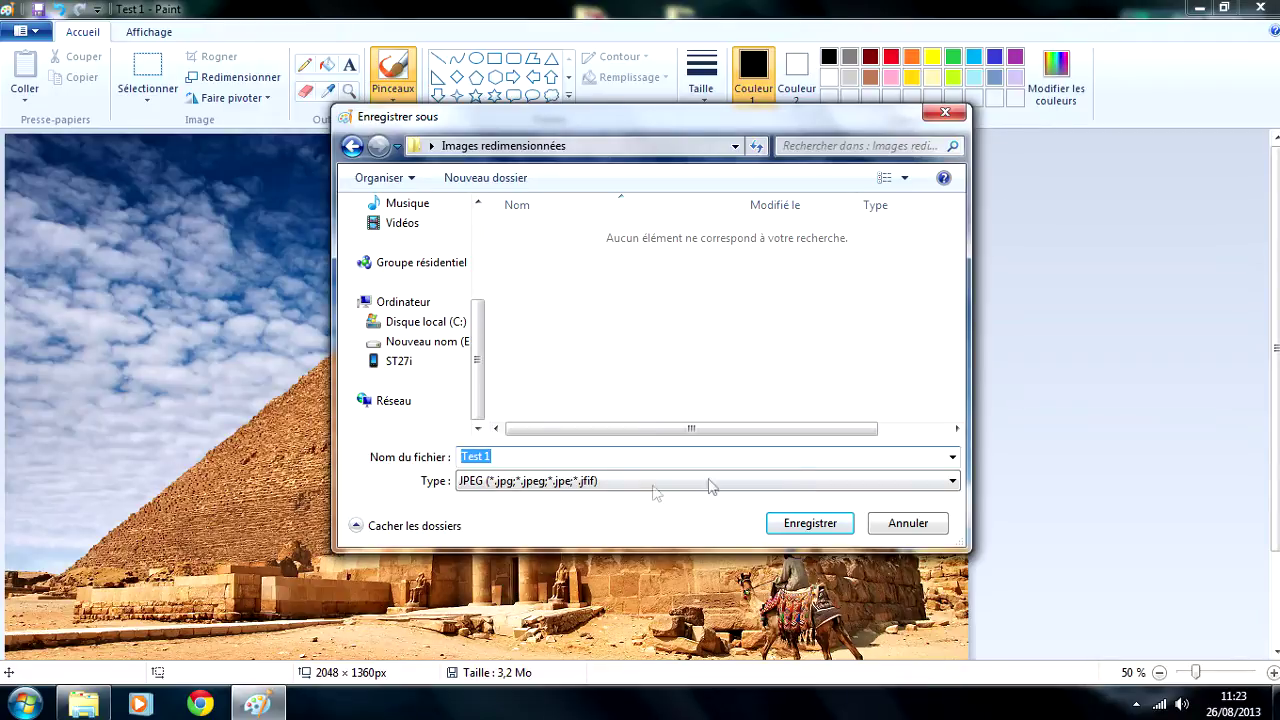
{"action": "left_click", "coordinate": [826, 523]}
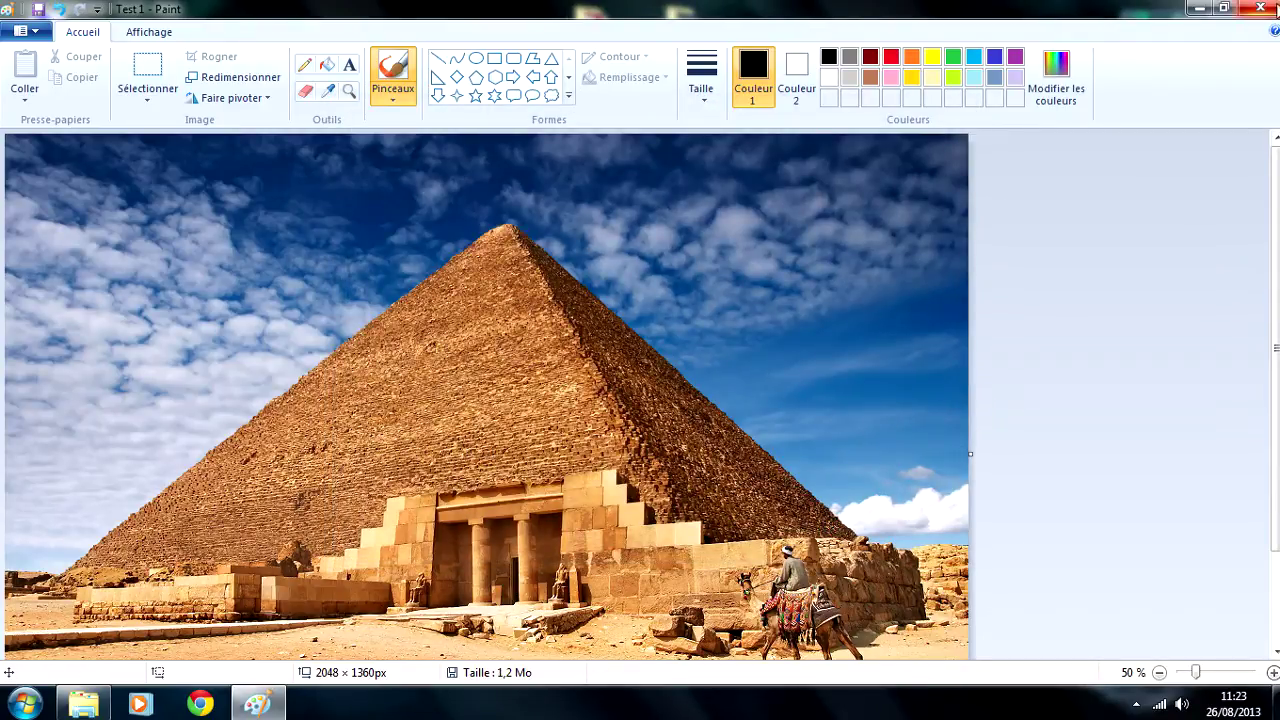
{"action": "left_click", "coordinate": [1274, 10]}
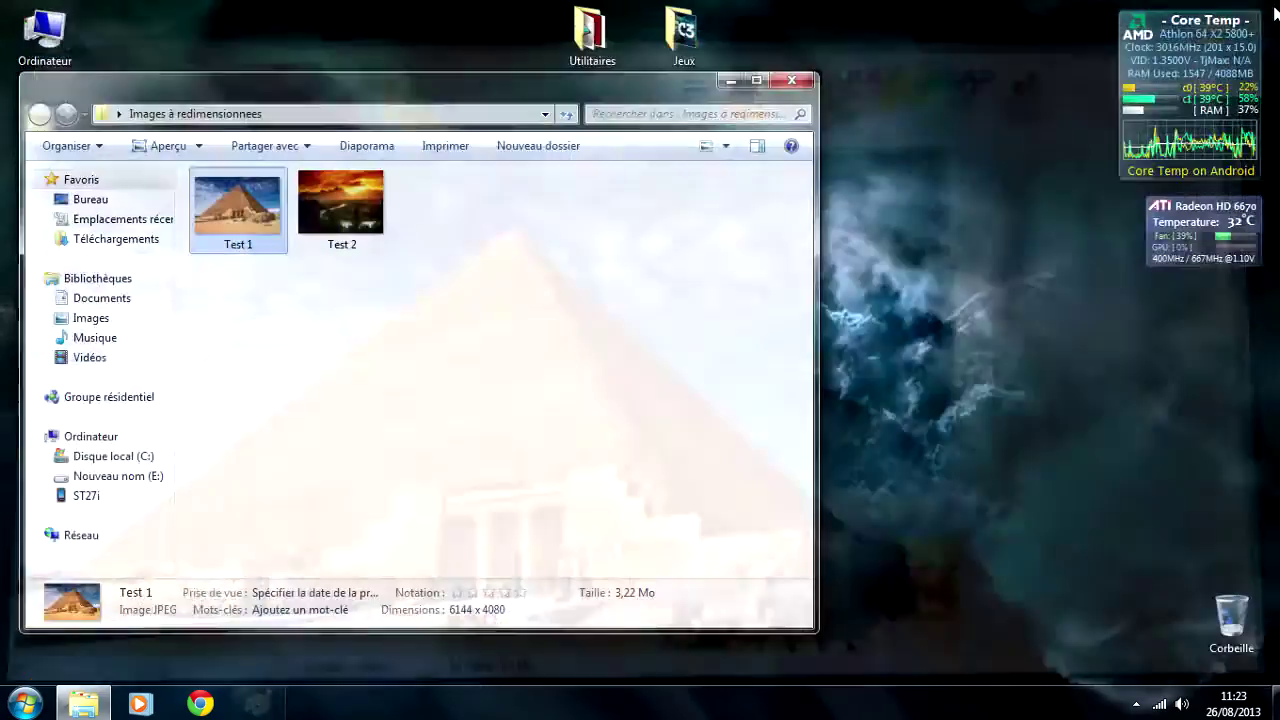
{"action": "left_click", "coordinate": [780, 86]}
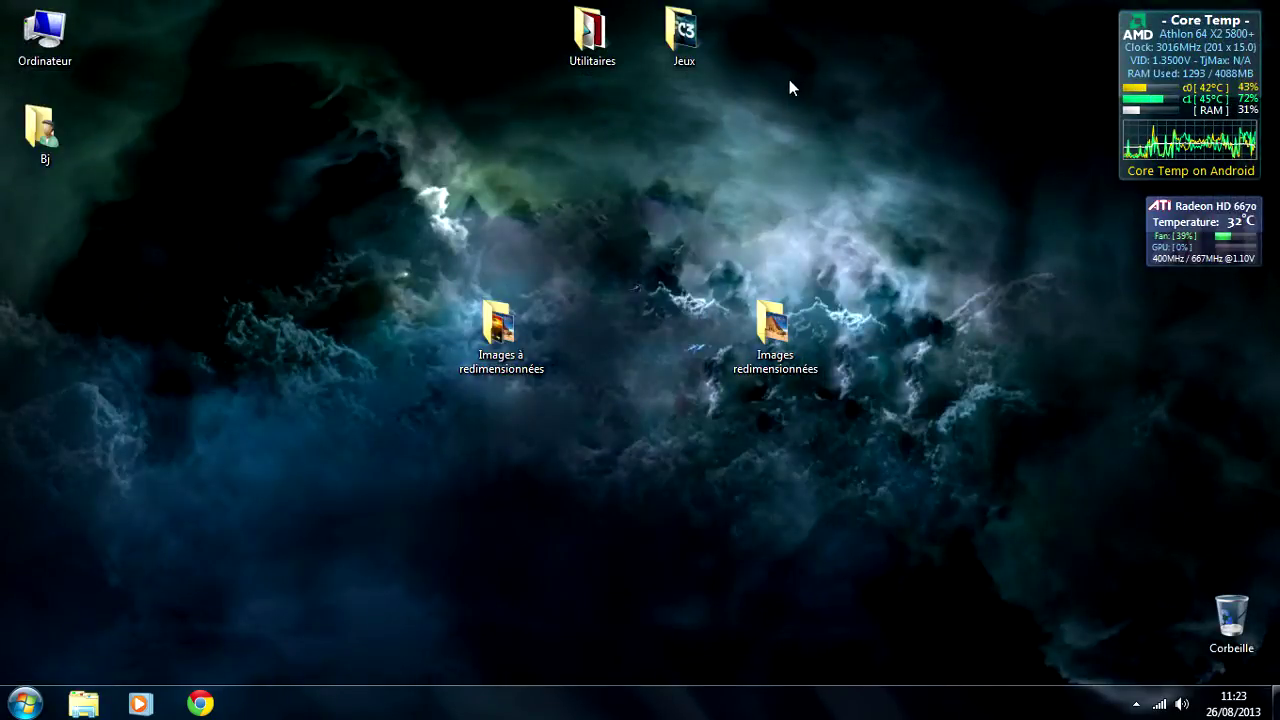
Open the Images redimensionnées folder and examine the file size and dimensions of the resized Test 1
{"action": "double_click", "coordinate": [778, 331]}
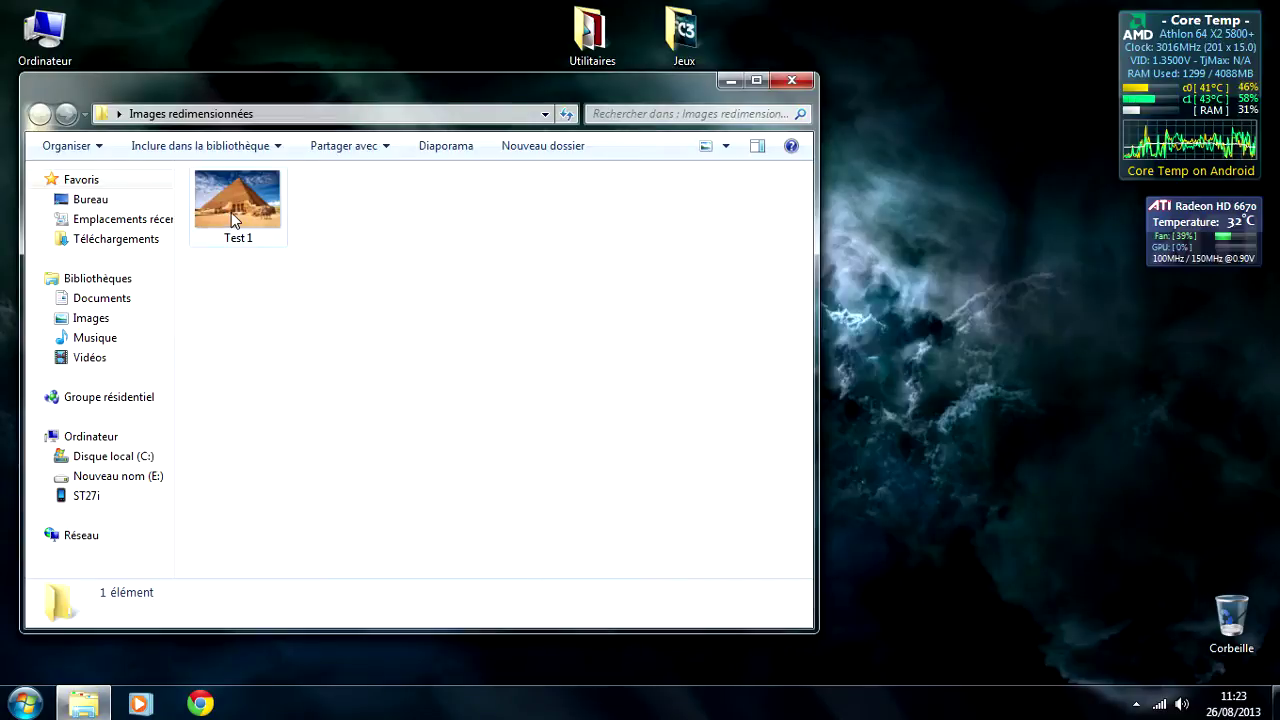
{"action": "left_click", "coordinate": [231, 212]}
{"action": "left_click_drag", "start_coordinate": [413, 88], "coordinate": [908, 58]}
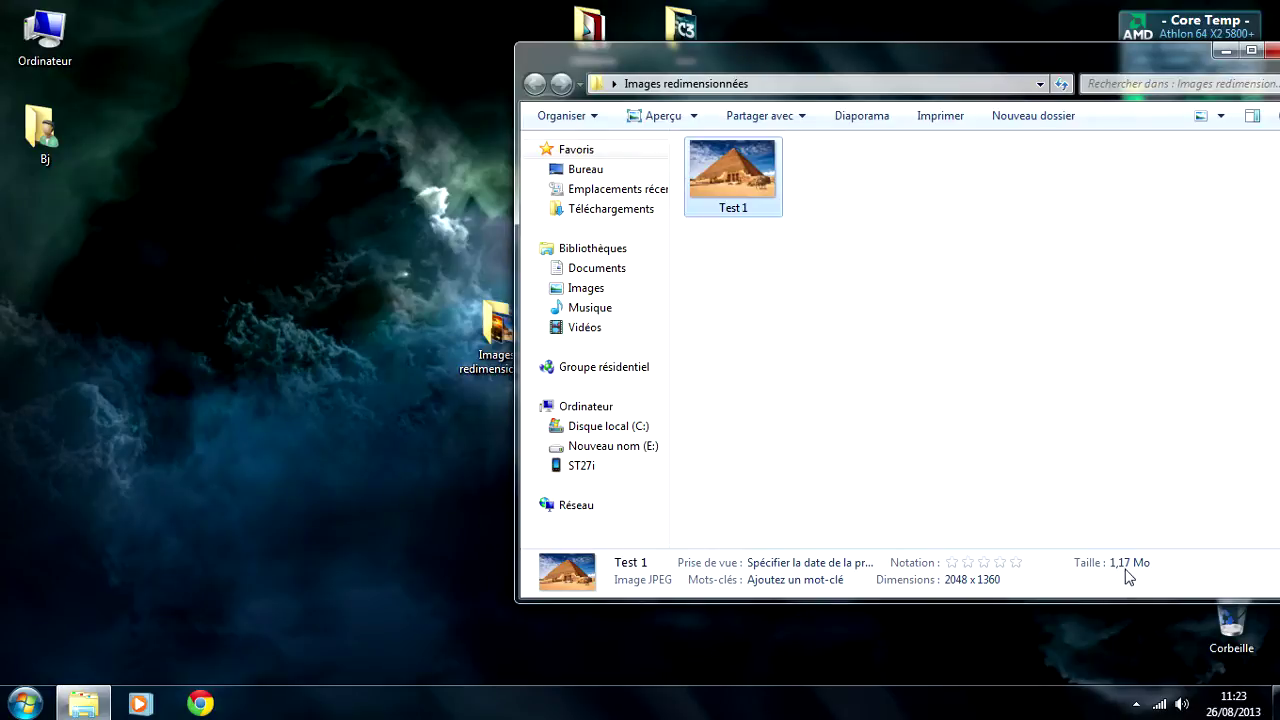
Open the Images à redimensionnées folder alongside and compare the original Test 1's file size and dimensions with the resized copy
{"action": "double_click", "coordinate": [480, 340]}
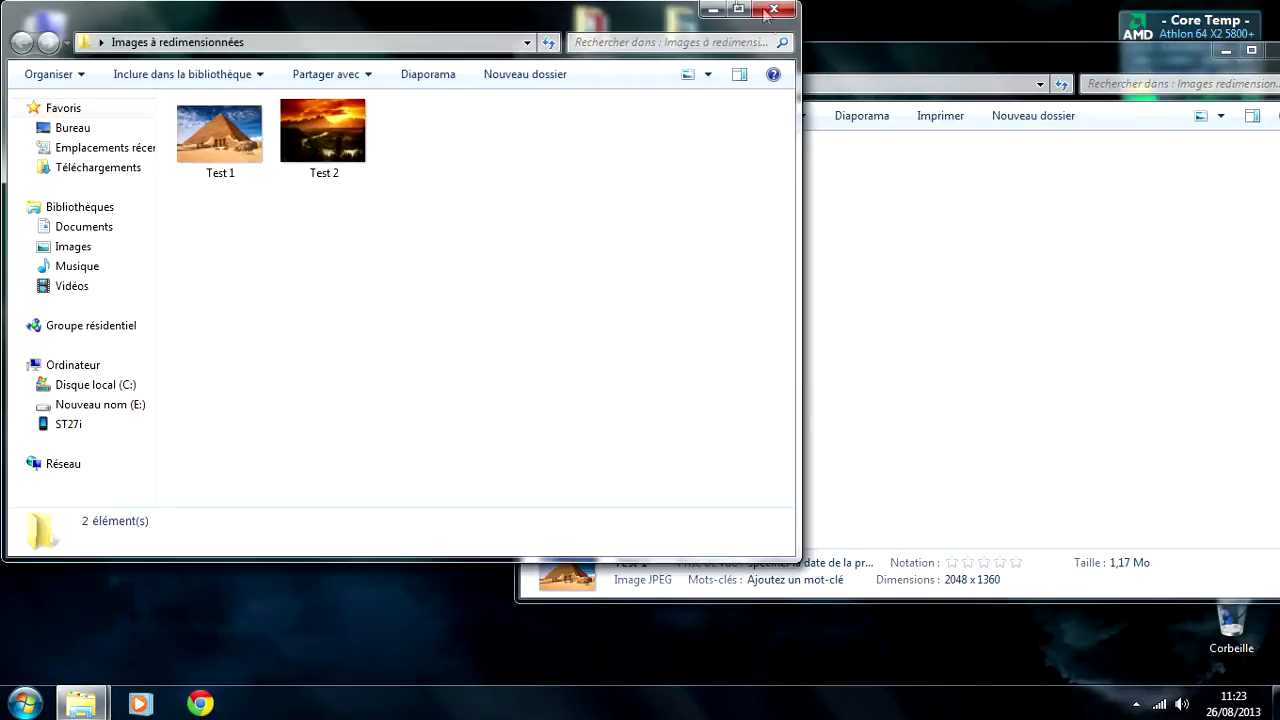
{"action": "left_click_drag", "start_coordinate": [620, 38], "coordinate": [548, 94]}
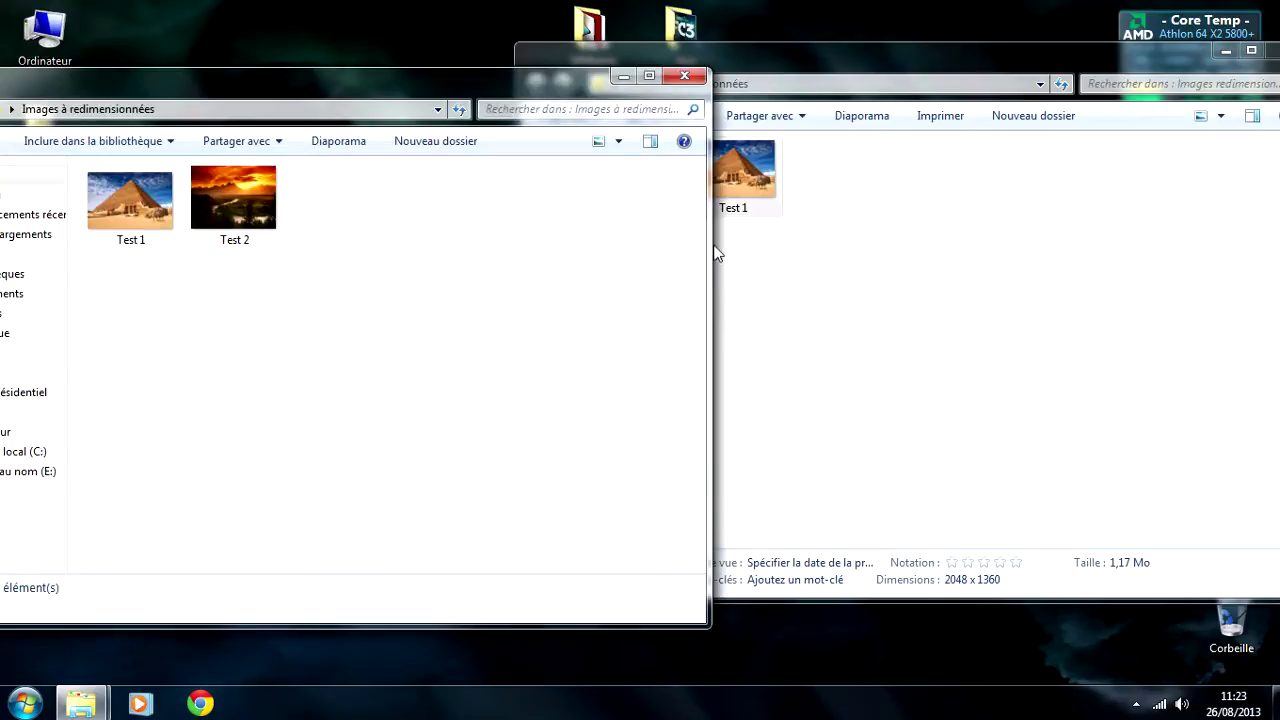
{"action": "left_click_drag", "start_coordinate": [711, 250], "coordinate": [571, 250]}
{"action": "left_click_drag", "start_coordinate": [288, 70], "coordinate": [348, 43]}
{"action": "left_click", "coordinate": [215, 165]}
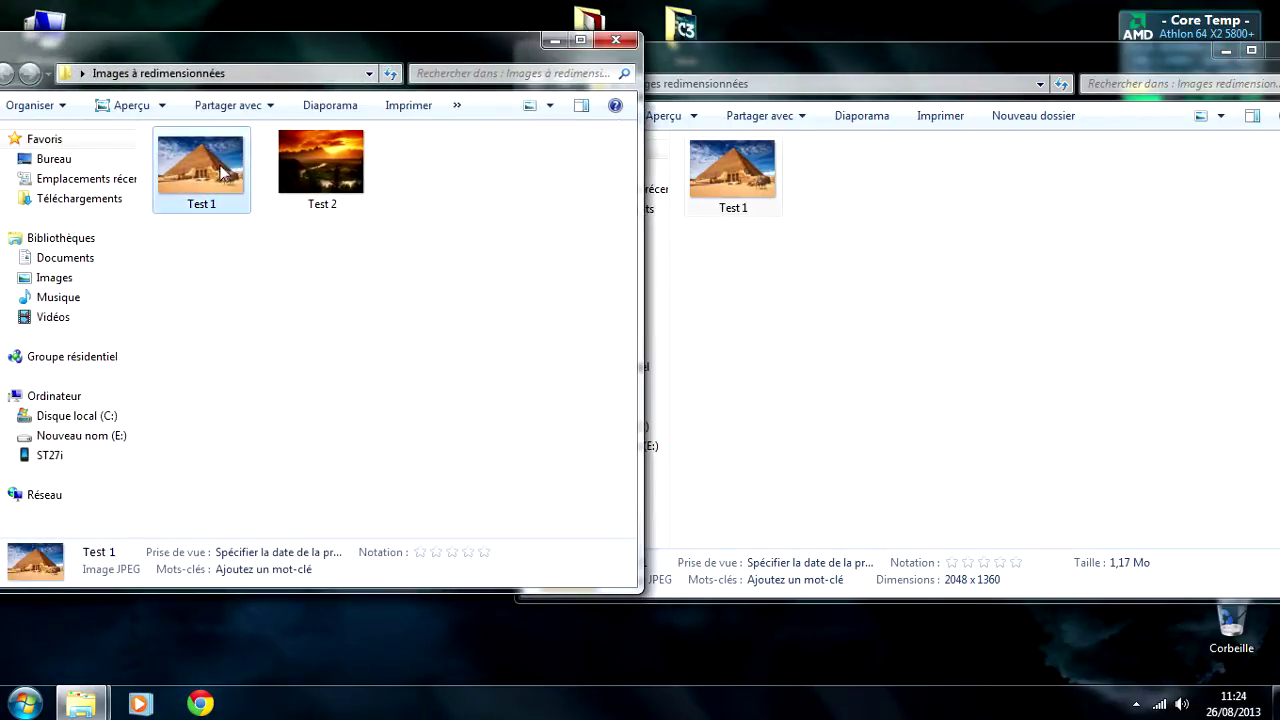
{"action": "left_click_drag", "start_coordinate": [643, 427], "coordinate": [776, 382]}
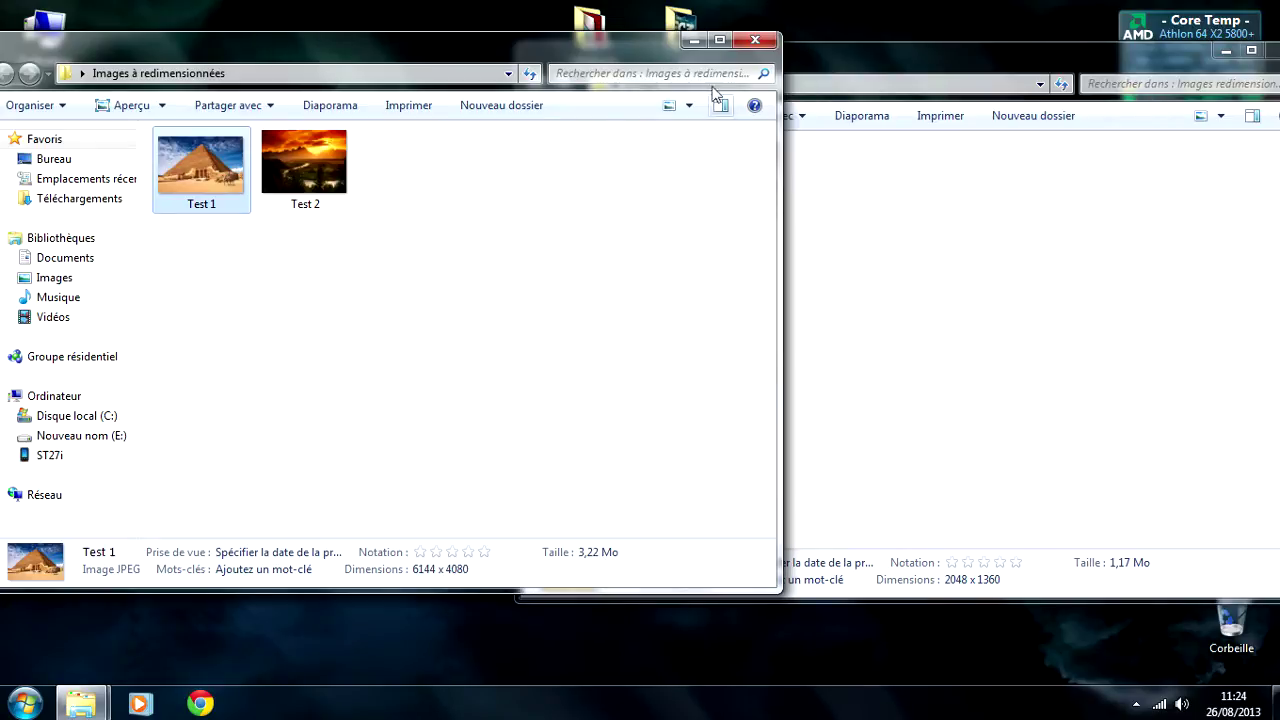
Minimise the Images redimensionnées window and open the Test 2 picture from the source folder in Paint
{"action": "left_click", "coordinate": [1226, 50]}
{"action": "left_click", "coordinate": [297, 172]}
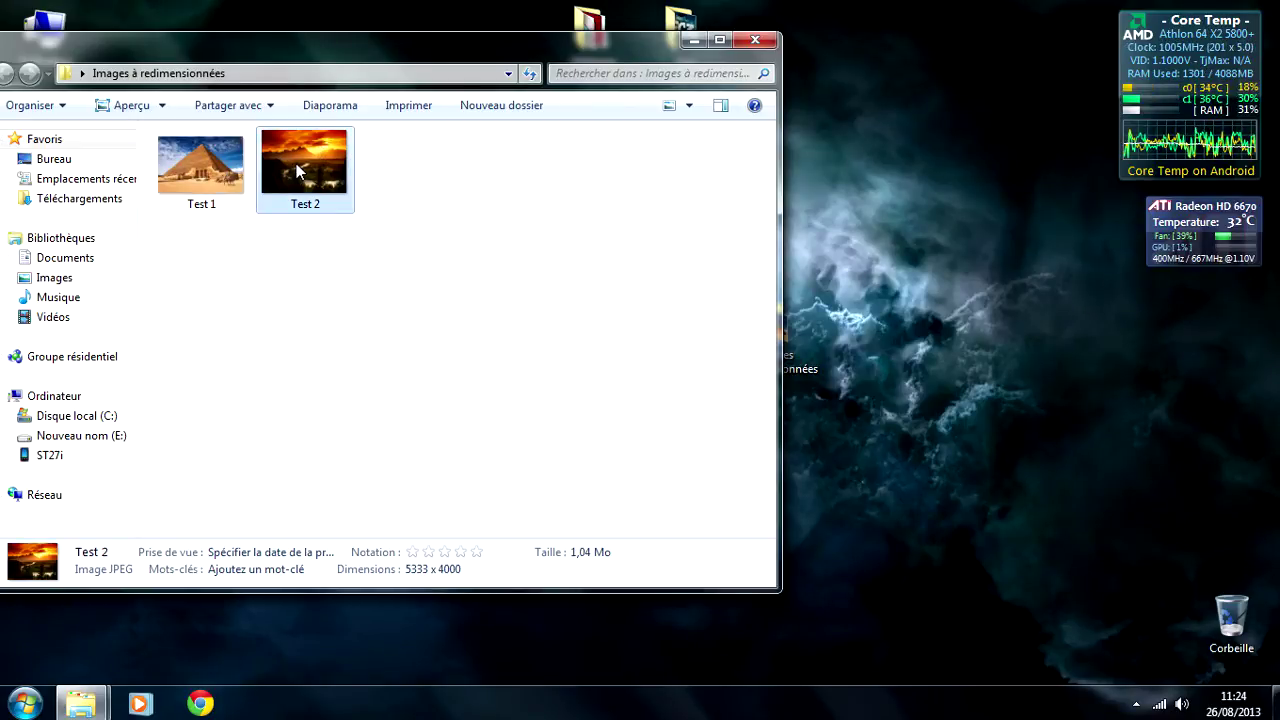
{"action": "right_click", "coordinate": [297, 172]}
{"action": "mouse_move", "coordinate": [543, 316]}
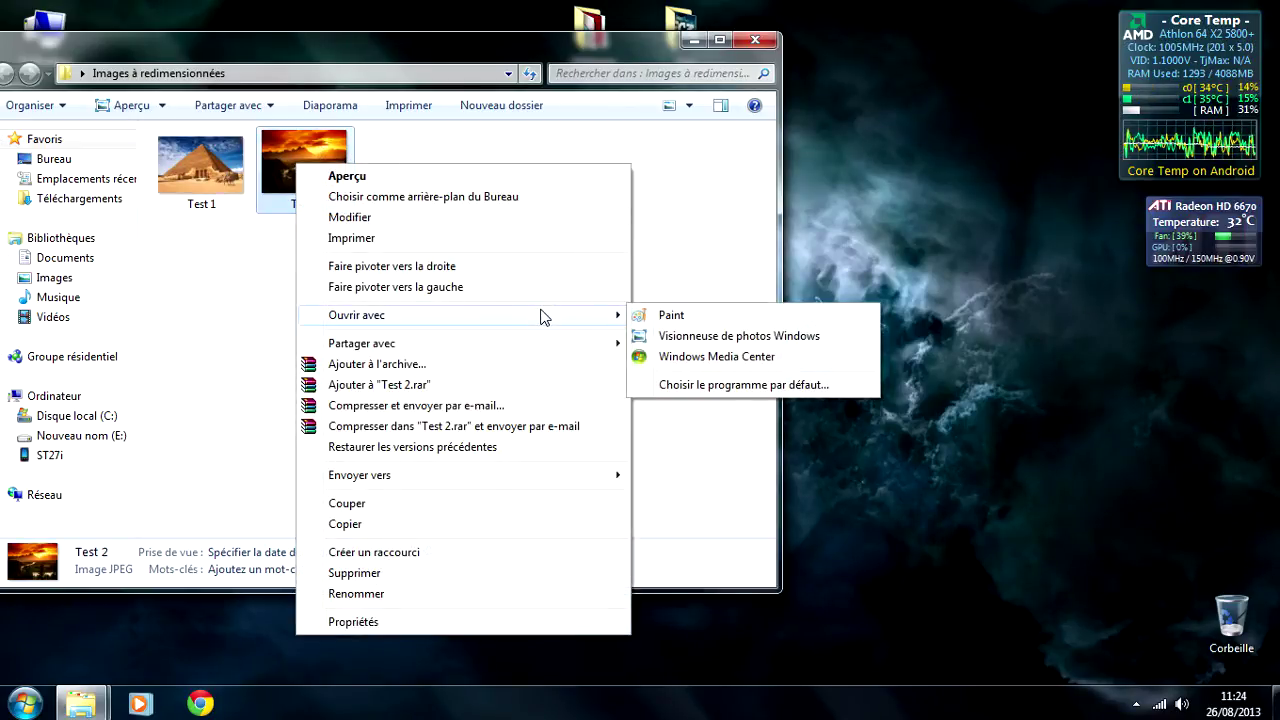
{"action": "left_click", "coordinate": [668, 315]}
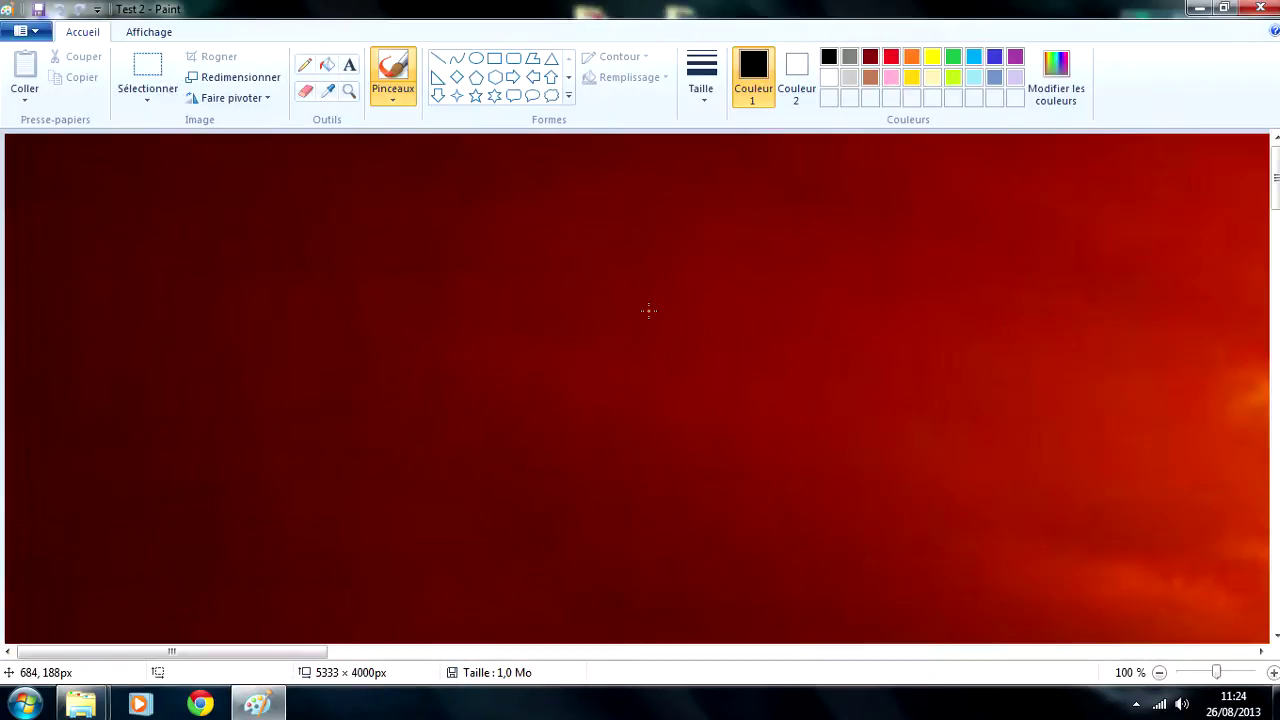
Resize the Test 2 picture by pixels to a horizontal size of 2048, keeping its proportions
{"action": "left_click", "coordinate": [1158, 673]}
{"action": "left_click", "coordinate": [1158, 673]}
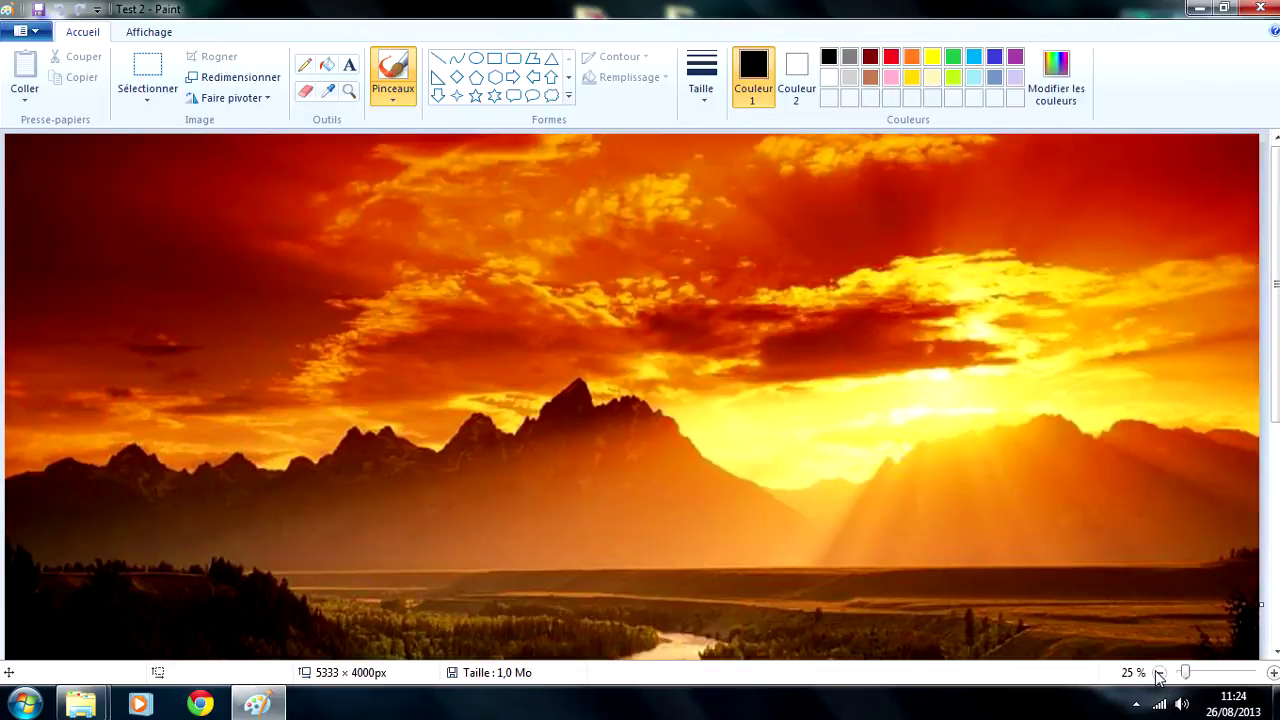
{"action": "left_click", "coordinate": [1158, 673]}
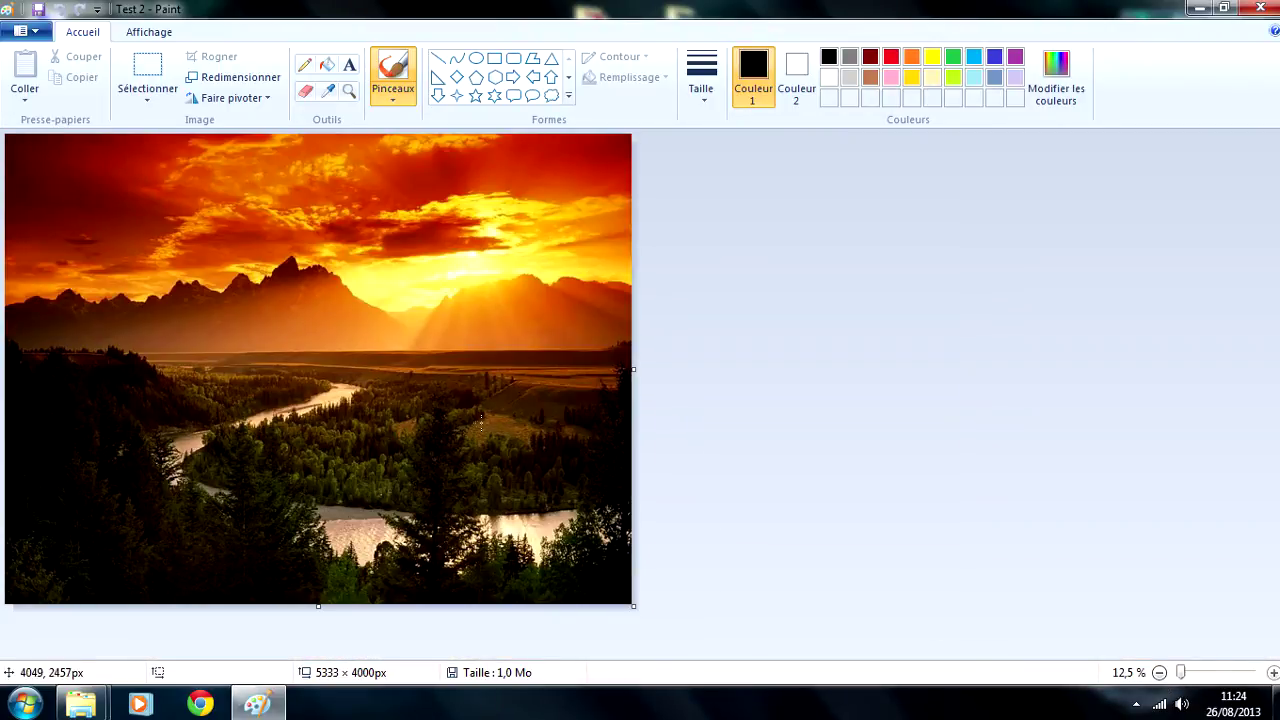
{"action": "left_click", "coordinate": [92, 35]}
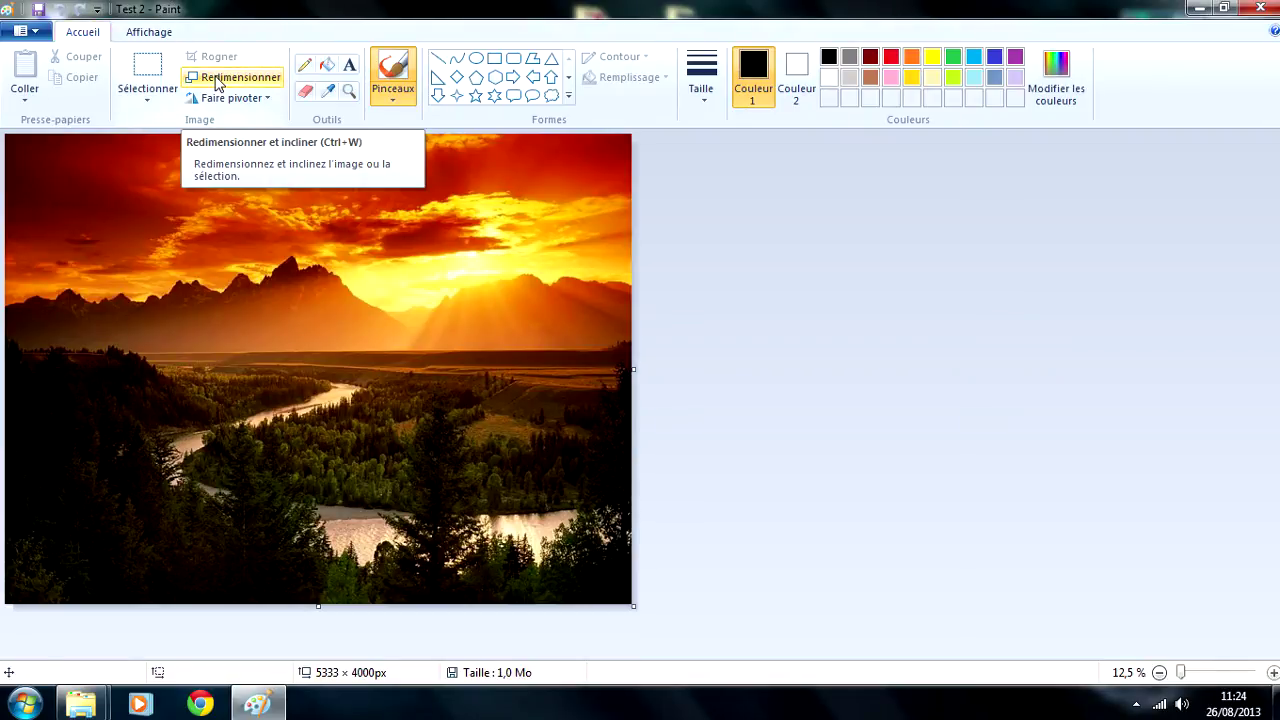
{"action": "left_click", "coordinate": [216, 80]}
{"action": "left_click_drag", "start_coordinate": [220, 86], "coordinate": [741, 157]}
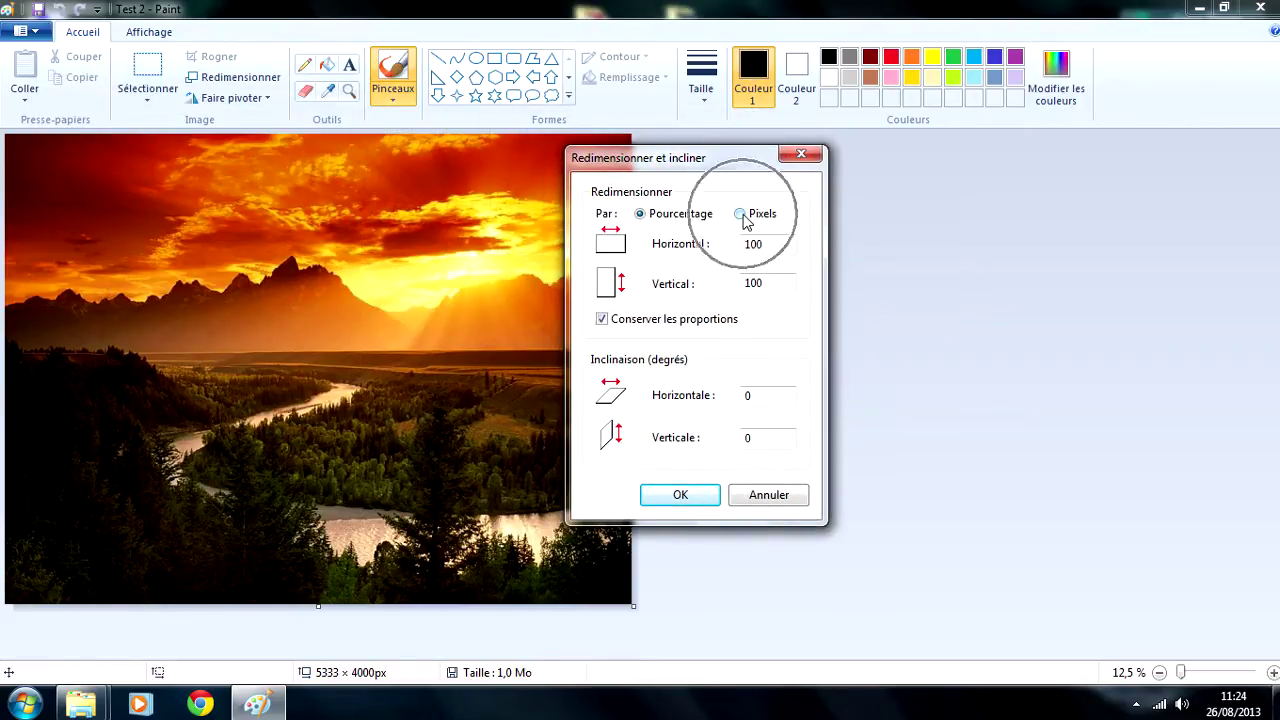
{"action": "left_click", "coordinate": [741, 215]}
{"action": "key", "text": "Tab"}
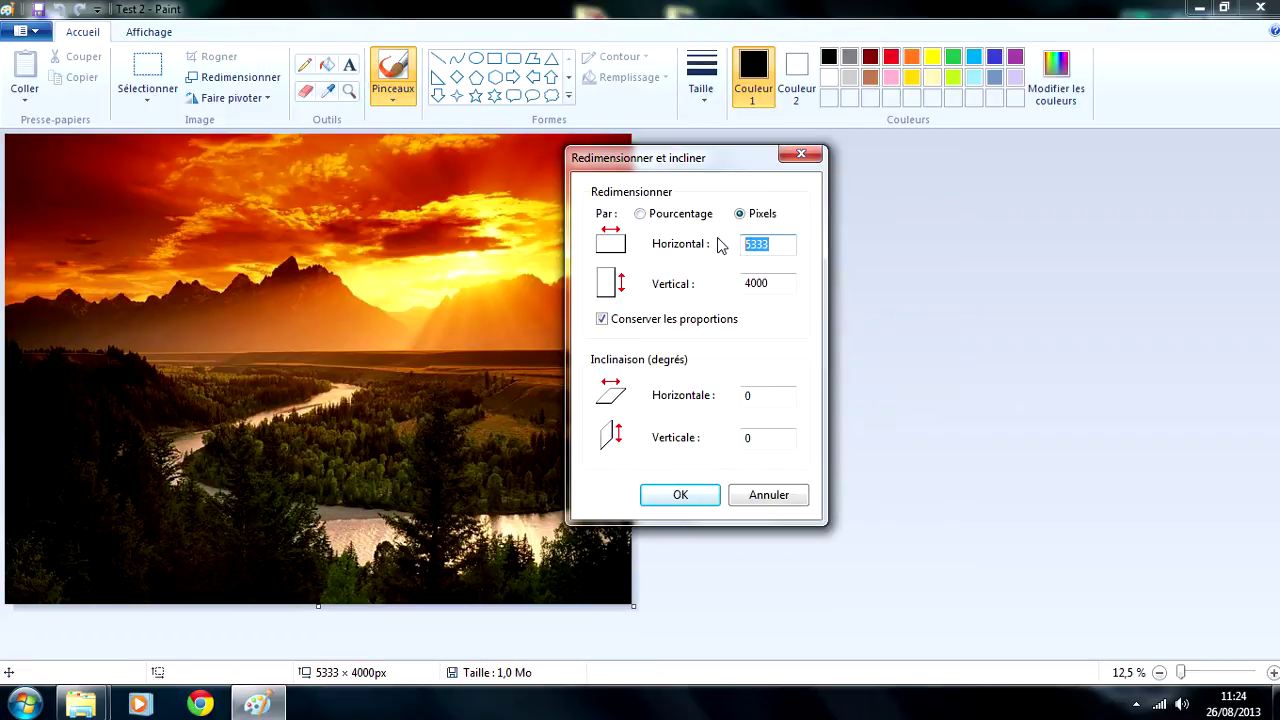
{"action": "type", "text": "2048"}
{"action": "key", "text": "Tab"}
{"action": "left_click", "coordinate": [601, 319]}
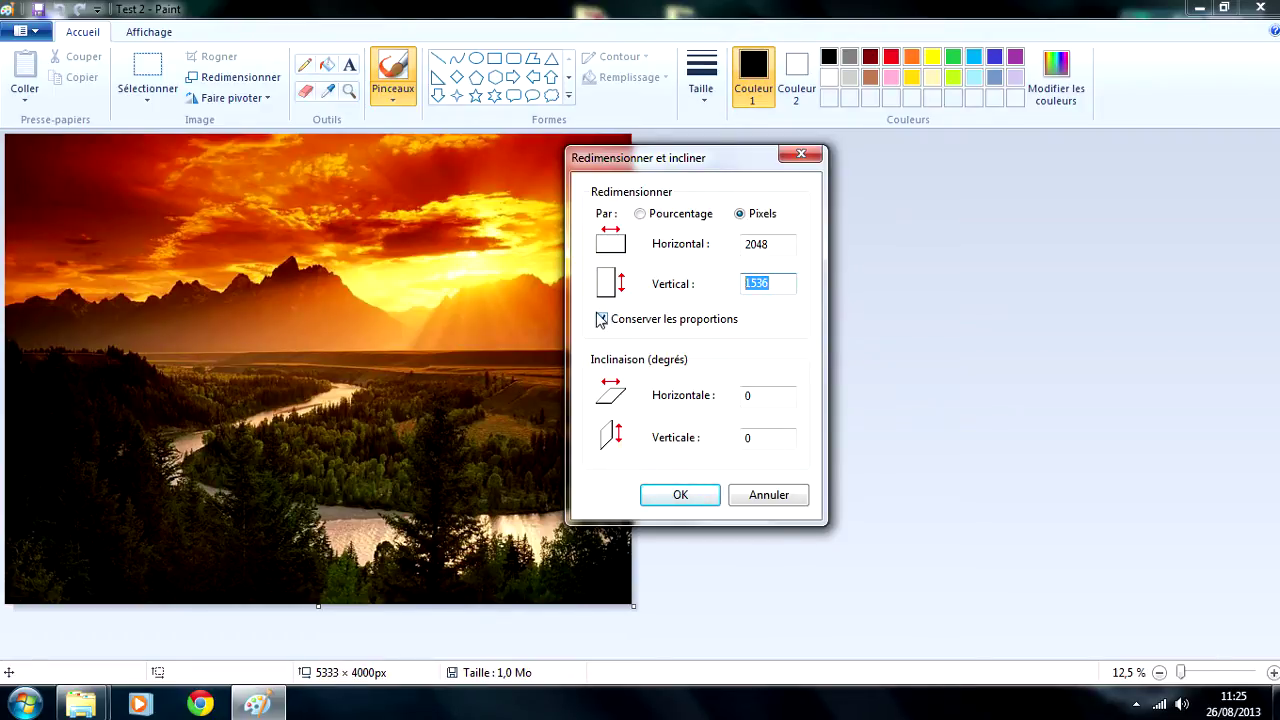
{"action": "left_click", "coordinate": [709, 495]}
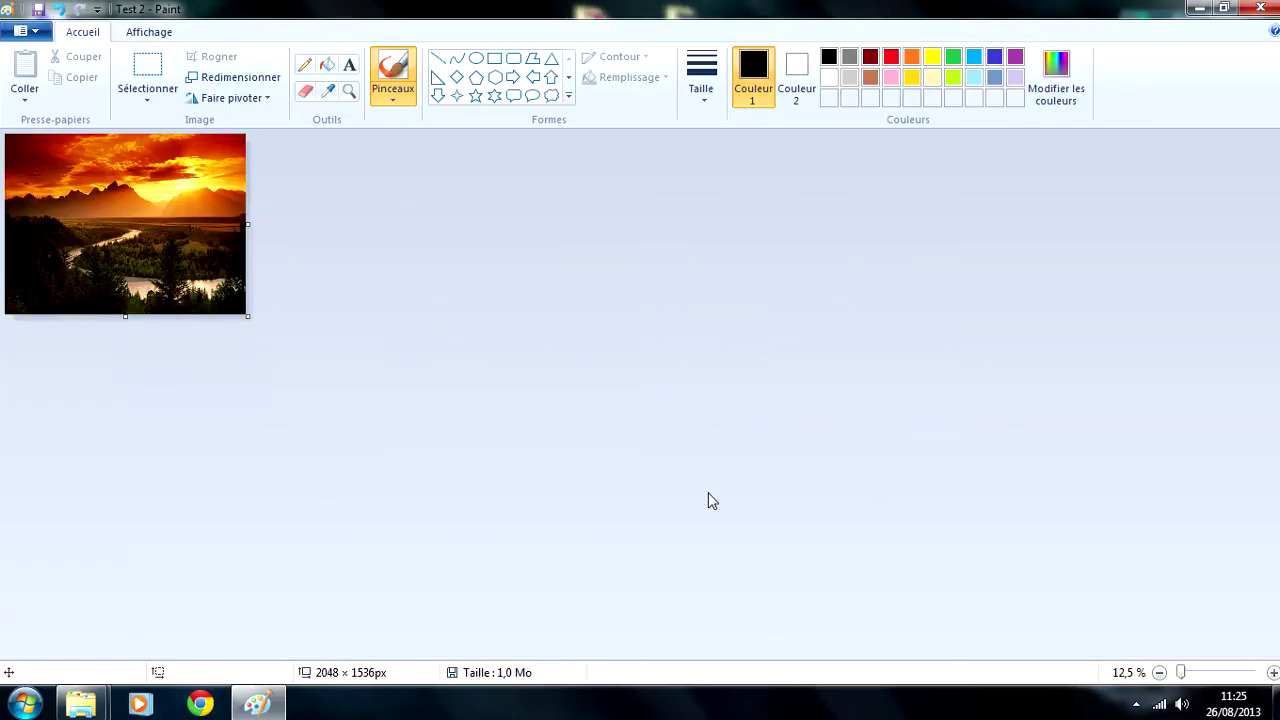
Save the resized picture as a JPEG named Test 2 in the desktop folder Images redimensionnées, and close Paint
{"action": "left_click", "coordinate": [1274, 675]}
{"action": "left_click", "coordinate": [1274, 675]}
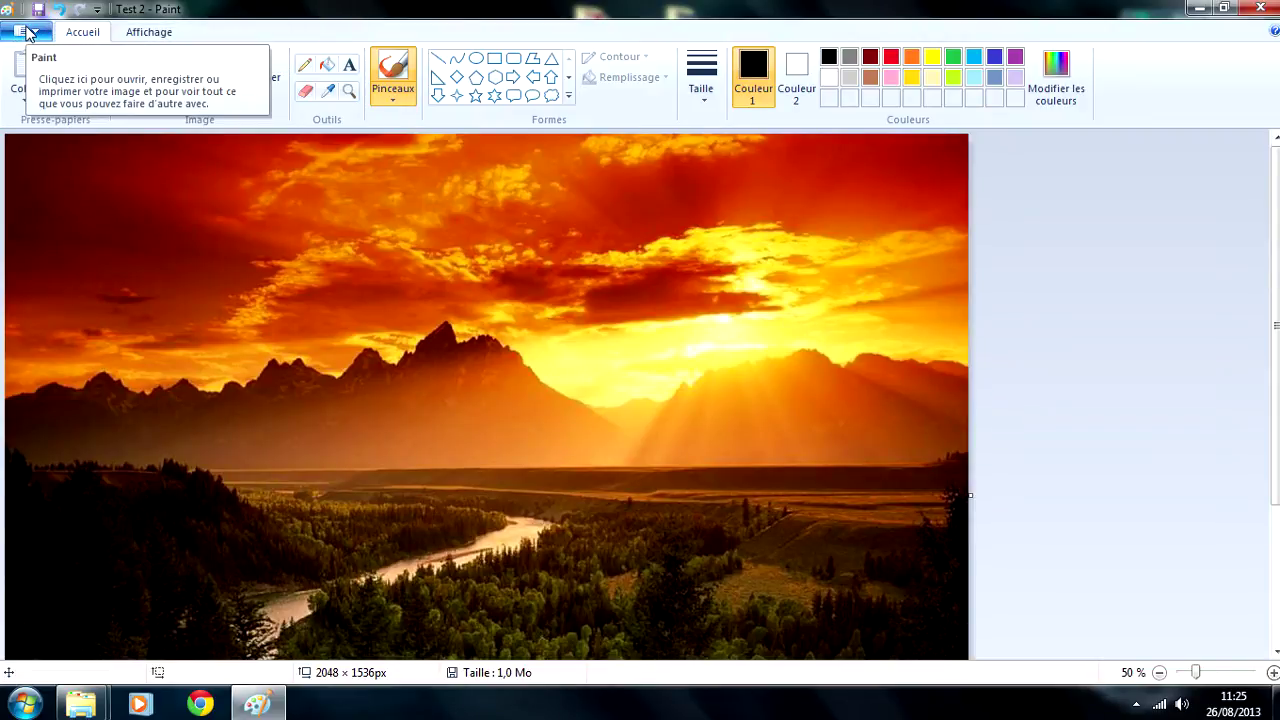
{"action": "left_click", "coordinate": [28, 33]}
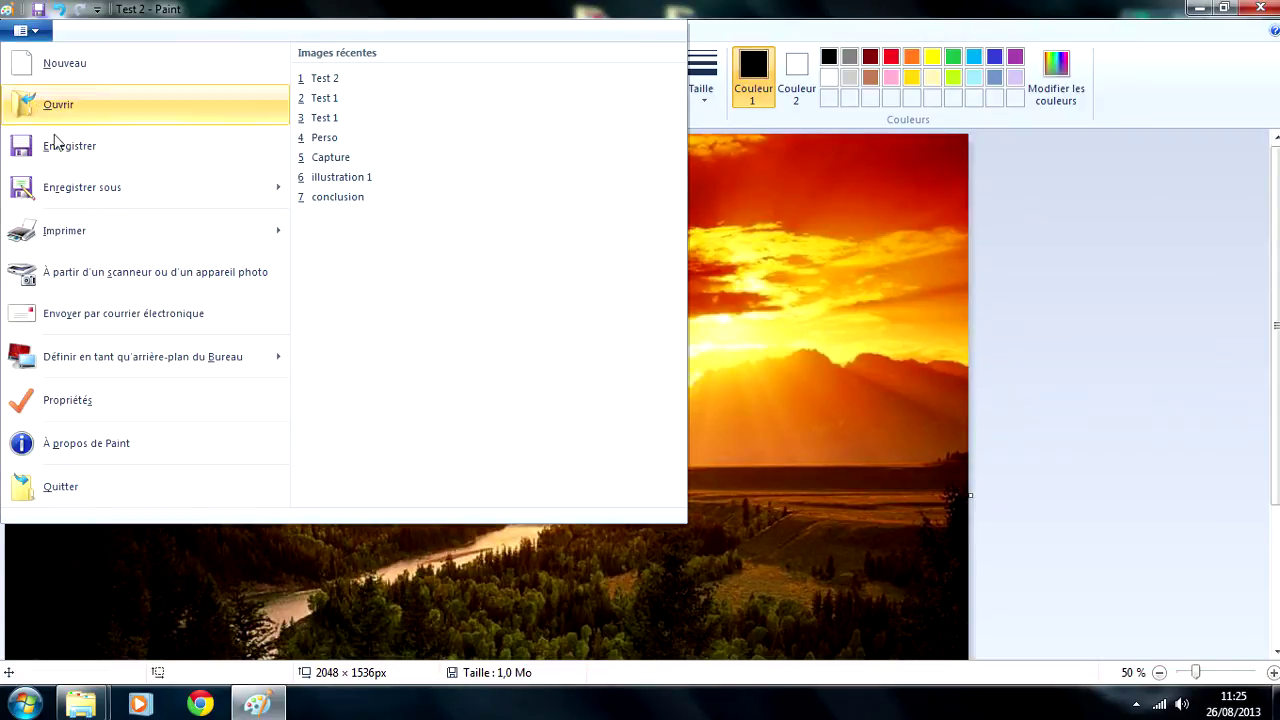
{"action": "mouse_move", "coordinate": [100, 193]}
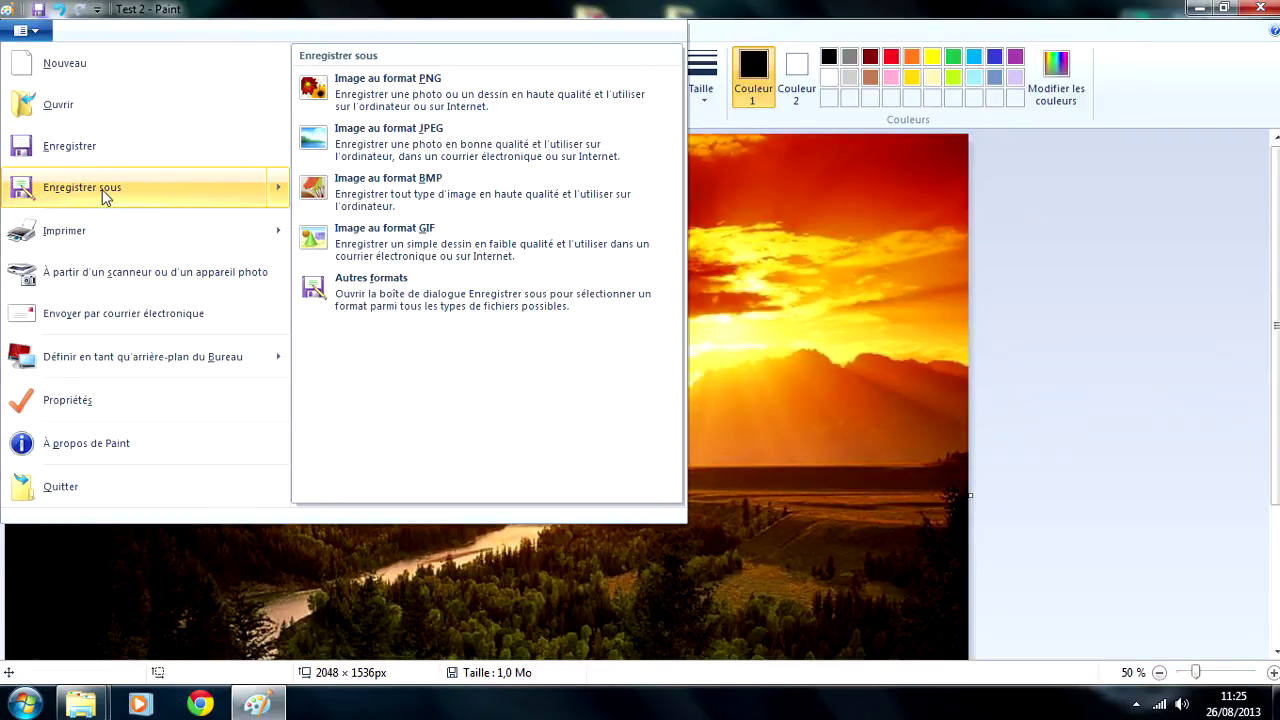
{"action": "left_click", "coordinate": [403, 150]}
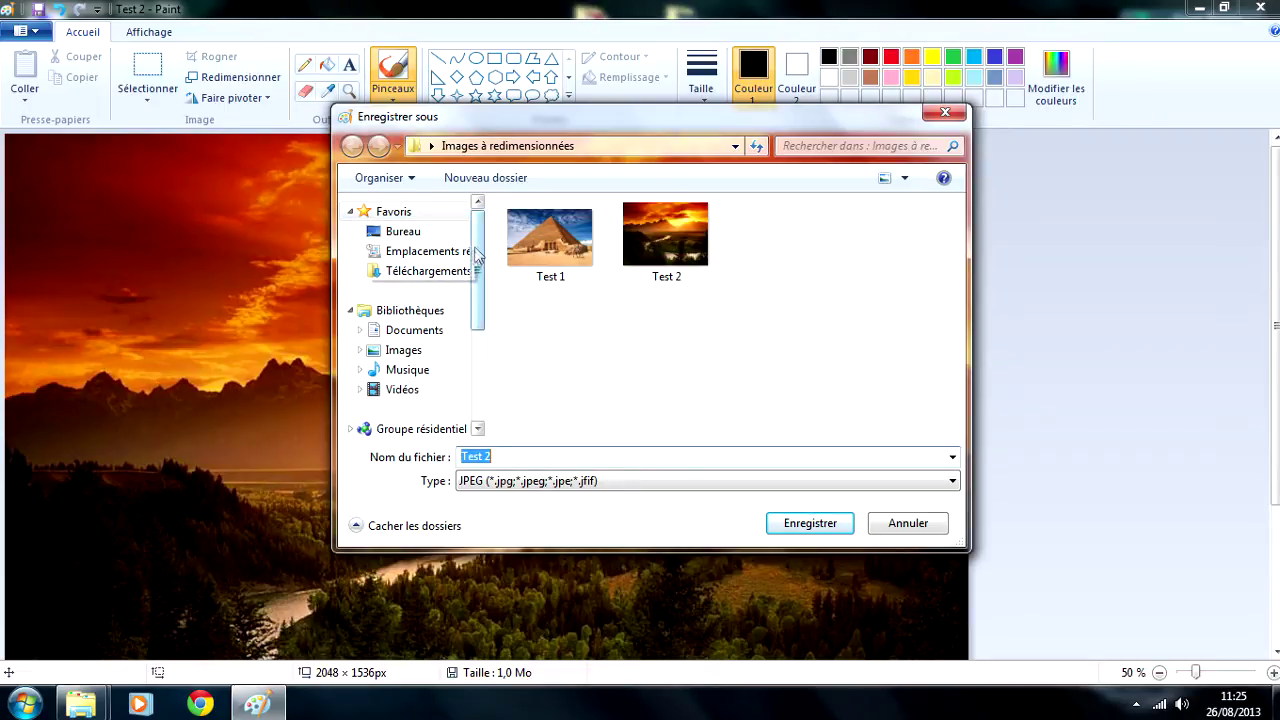
{"action": "left_click", "coordinate": [437, 238]}
{"action": "scroll", "coordinate": [437, 238], "scroll_direction": "down", "scroll_amount": 3}
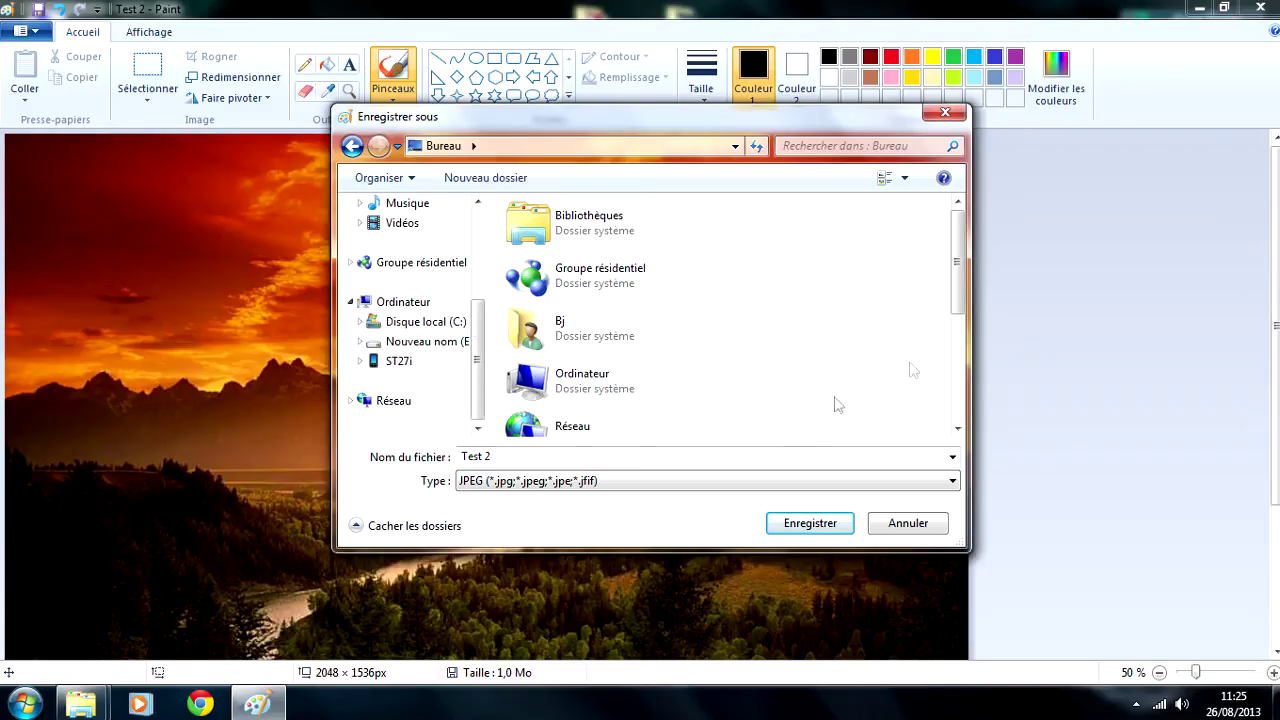
{"action": "left_click", "coordinate": [958, 398]}
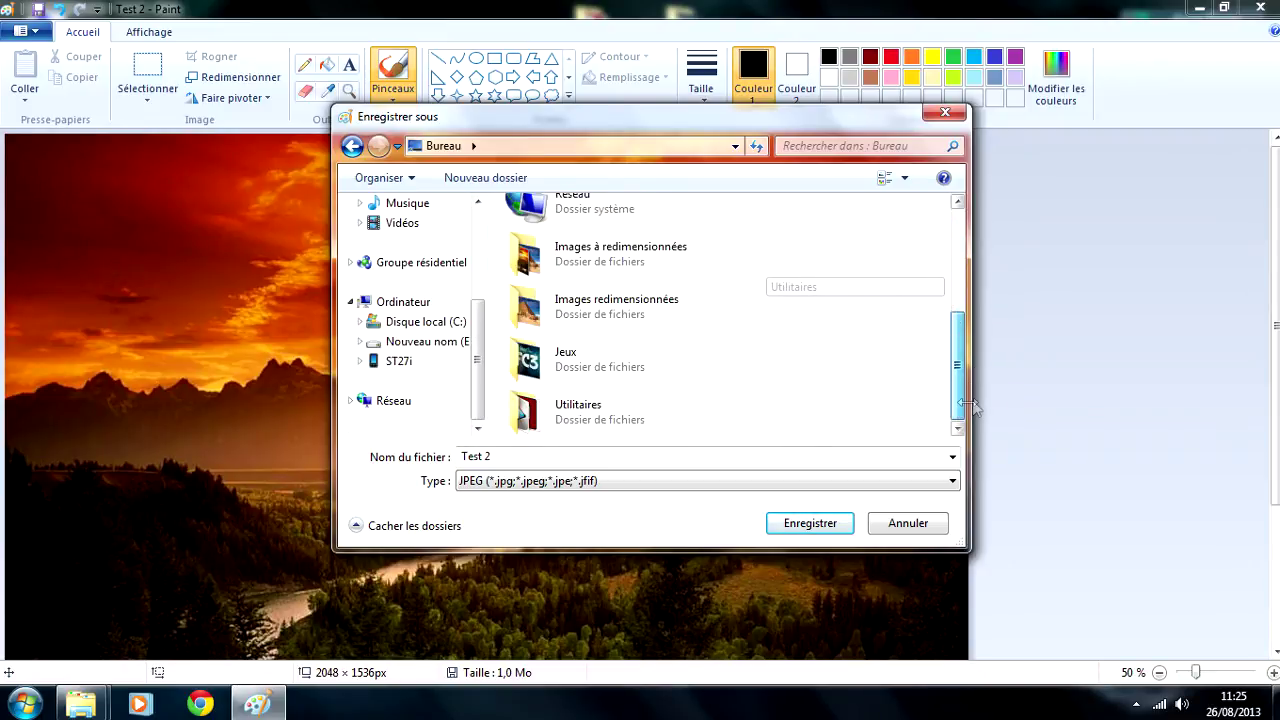
{"action": "left_click", "coordinate": [612, 310]}
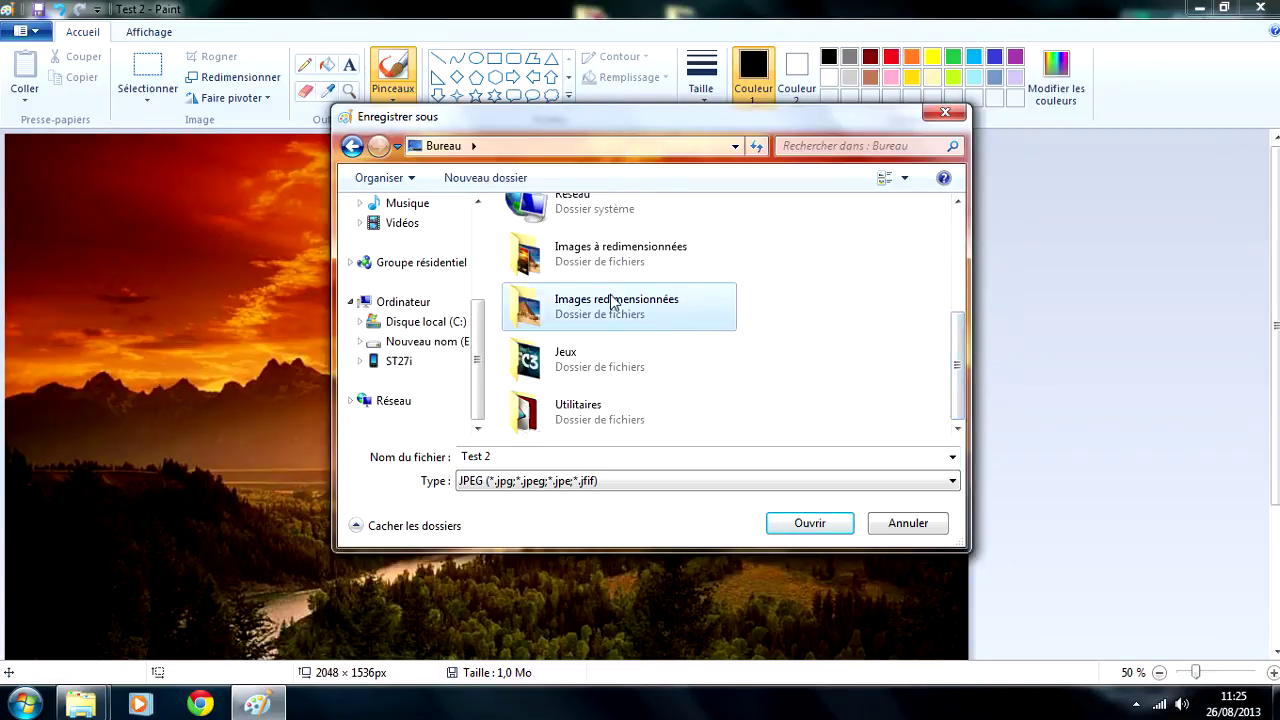
{"action": "left_click", "coordinate": [812, 524]}
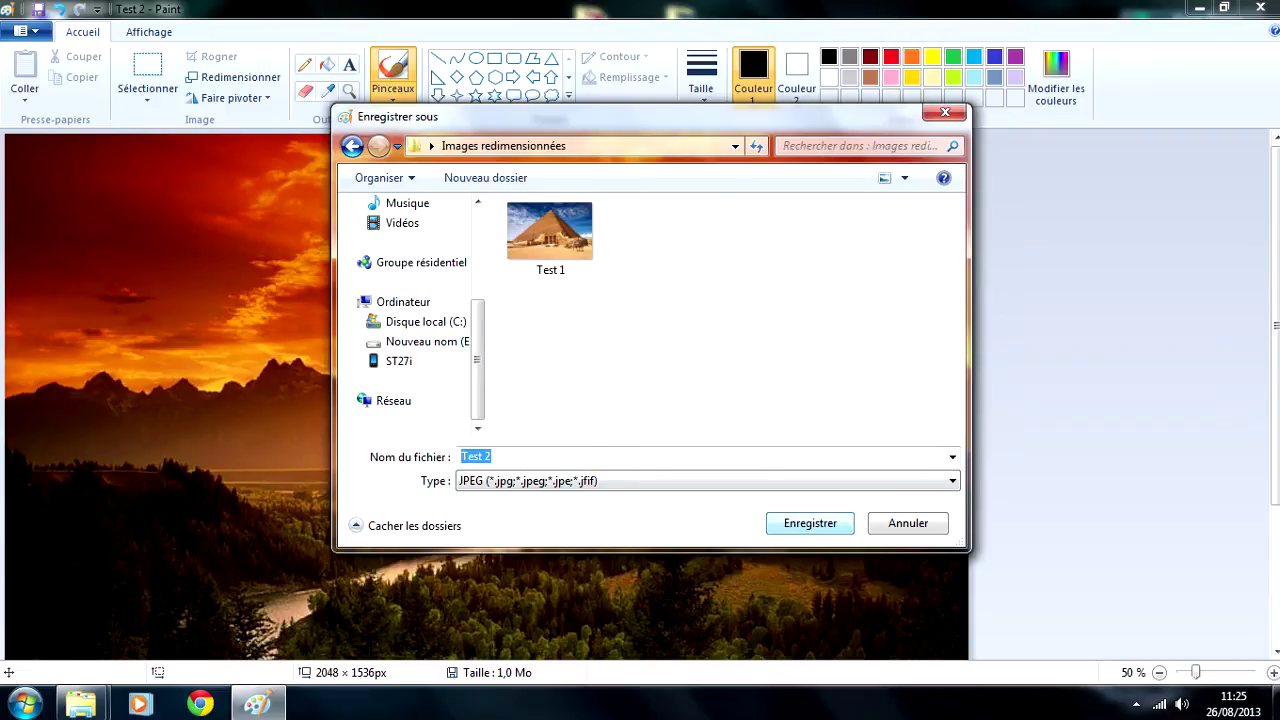
{"action": "left_click", "coordinate": [808, 525]}
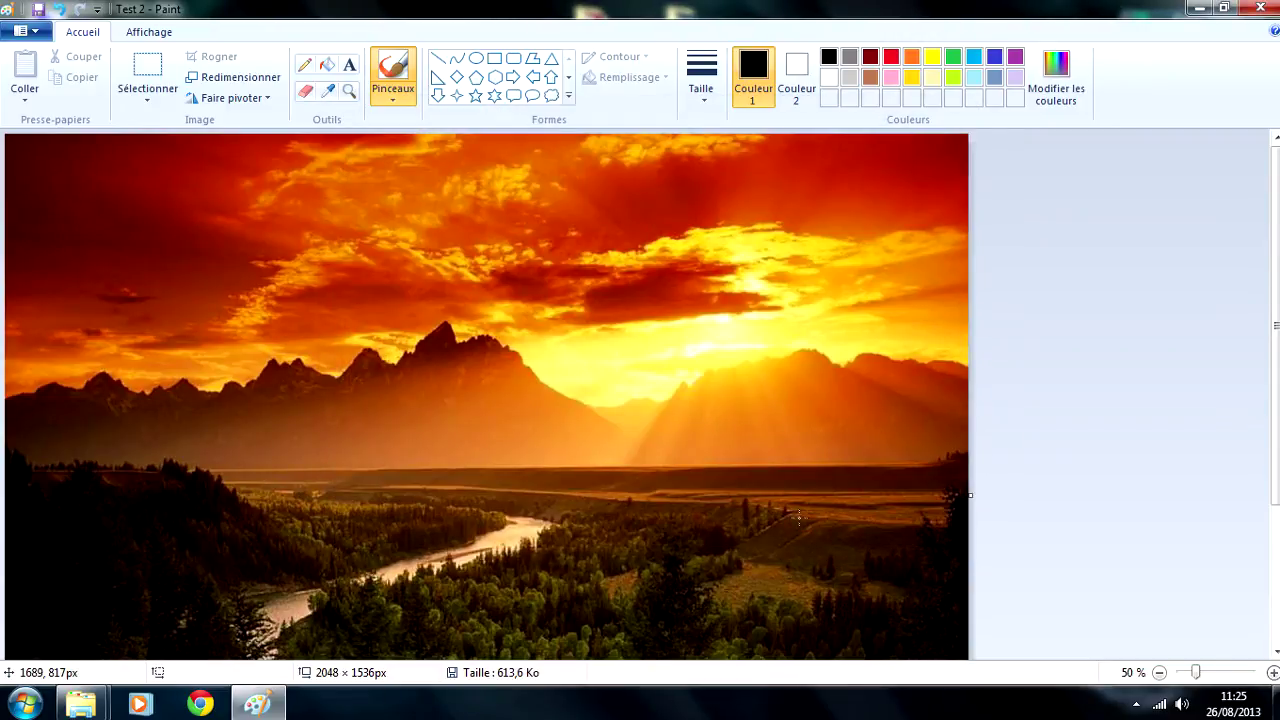
{"action": "left_click", "coordinate": [1272, 9]}
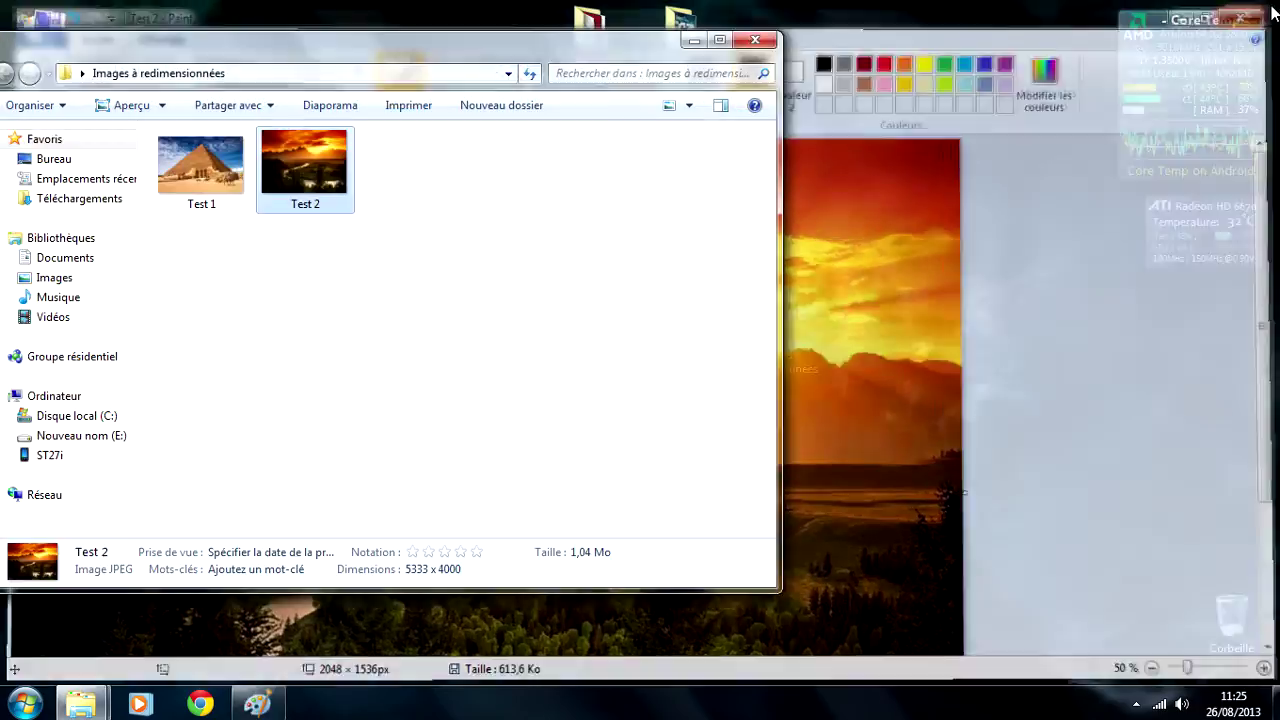
Shrink and move the Images à redimensionnées window, then open the Images redimensionnées folder and place its window directly below
{"action": "left_click_drag", "start_coordinate": [612, 55], "coordinate": [586, 65]}
{"action": "left_click_drag", "start_coordinate": [375, 42], "coordinate": [586, 126]}
{"action": "double_click", "coordinate": [763, 368]}
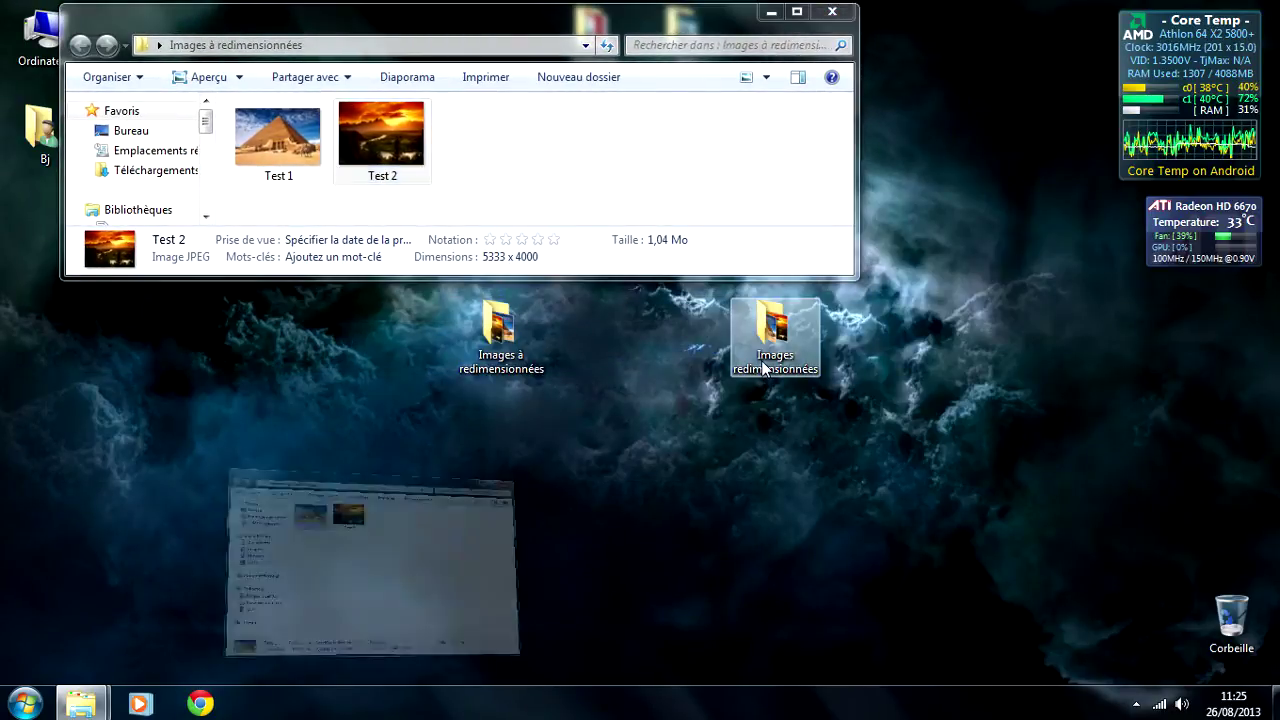
{"action": "left_click_drag", "start_coordinate": [926, 42], "coordinate": [467, 304]}
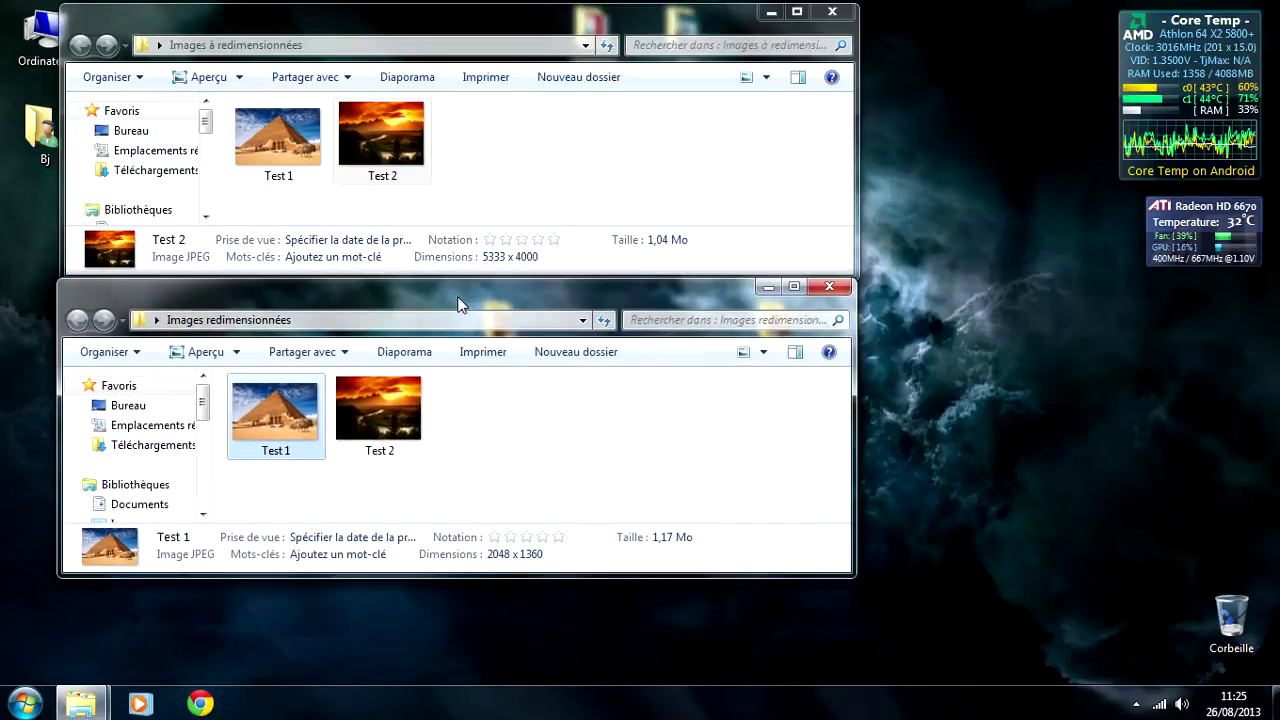
Compare the file size and dimensions of the original and resized Test 2, and close both folder windows
{"action": "left_click", "coordinate": [408, 167]}
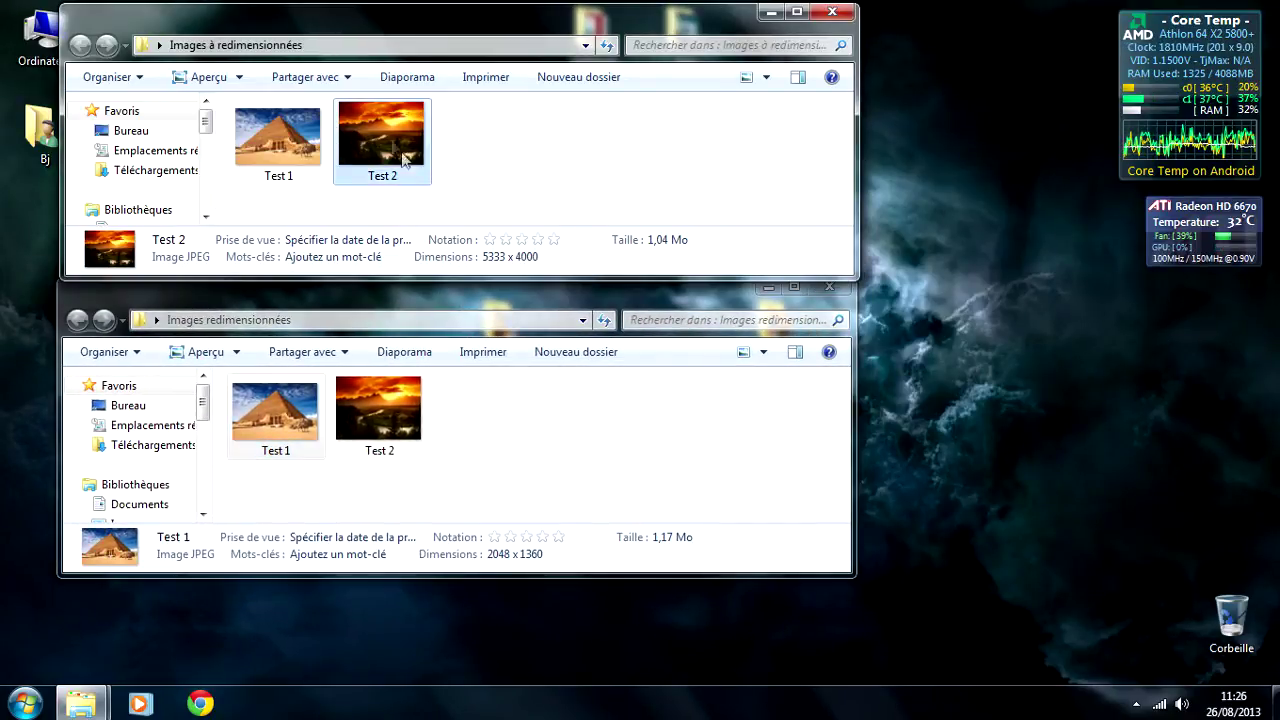
{"action": "left_click", "coordinate": [482, 450]}
{"action": "left_click", "coordinate": [354, 409]}
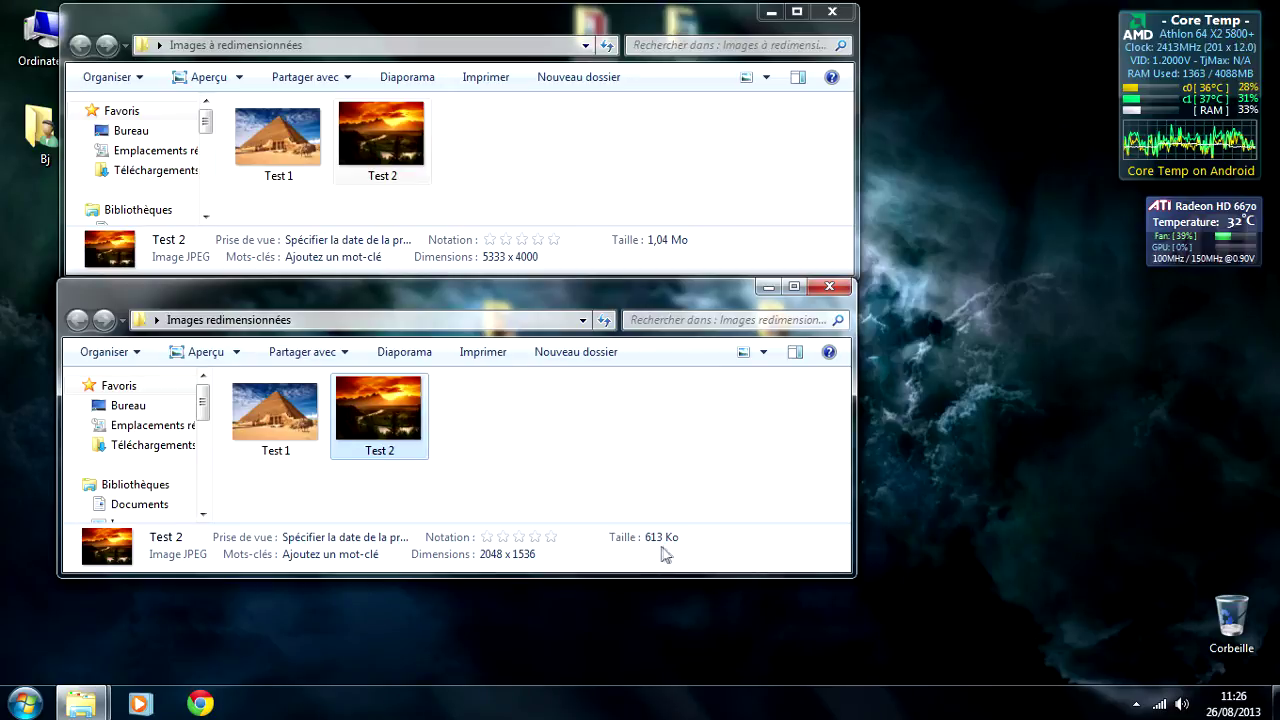
{"action": "left_click", "coordinate": [420, 228]}
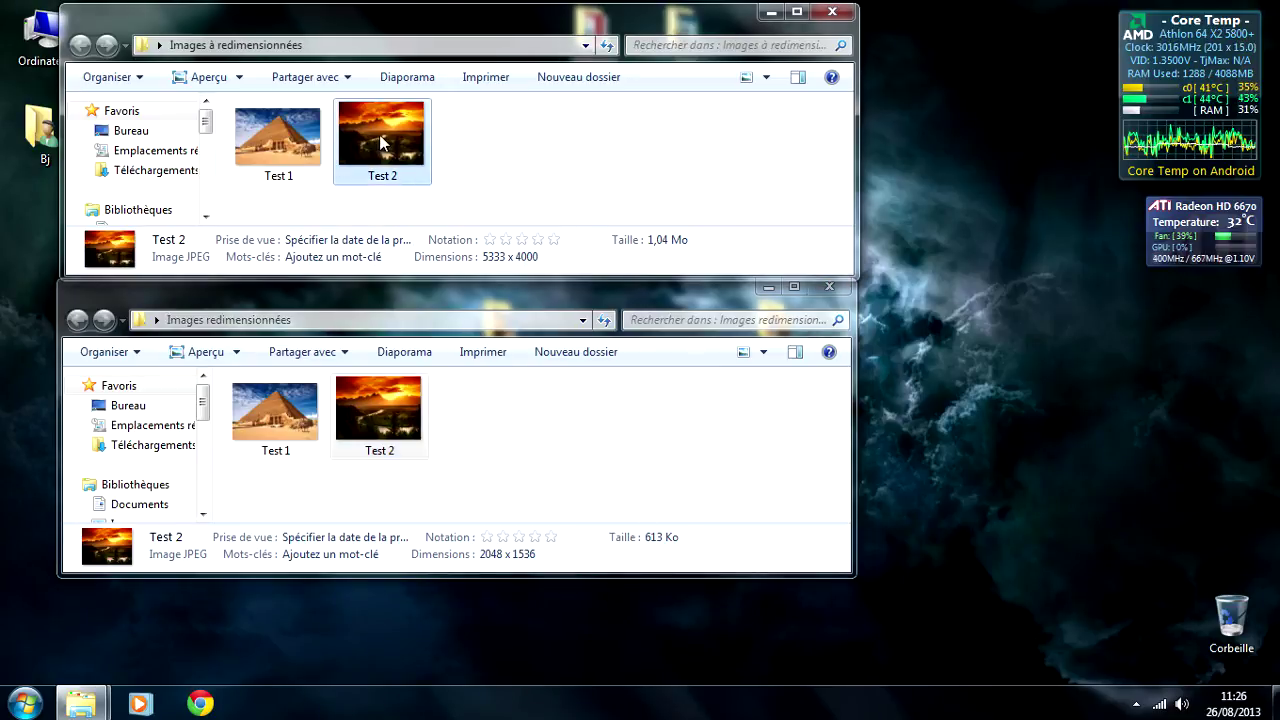
{"action": "left_click", "coordinate": [658, 255]}
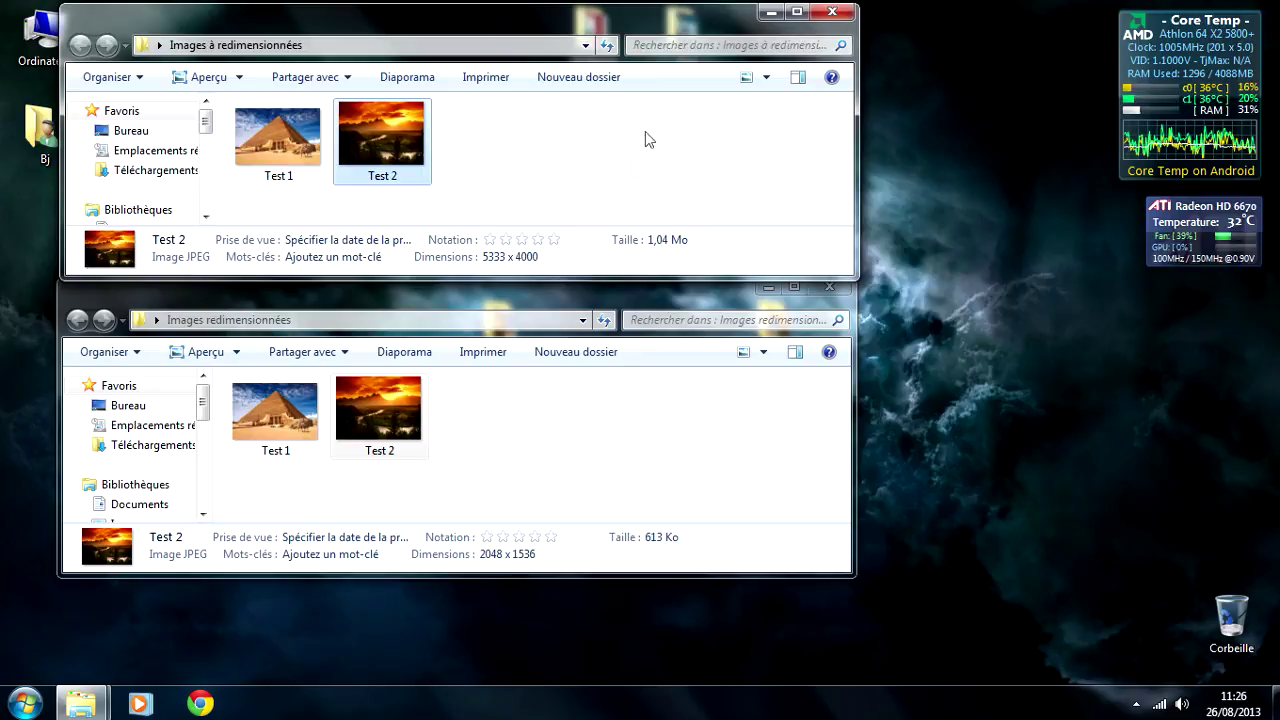
{"action": "left_click", "coordinate": [835, 12]}
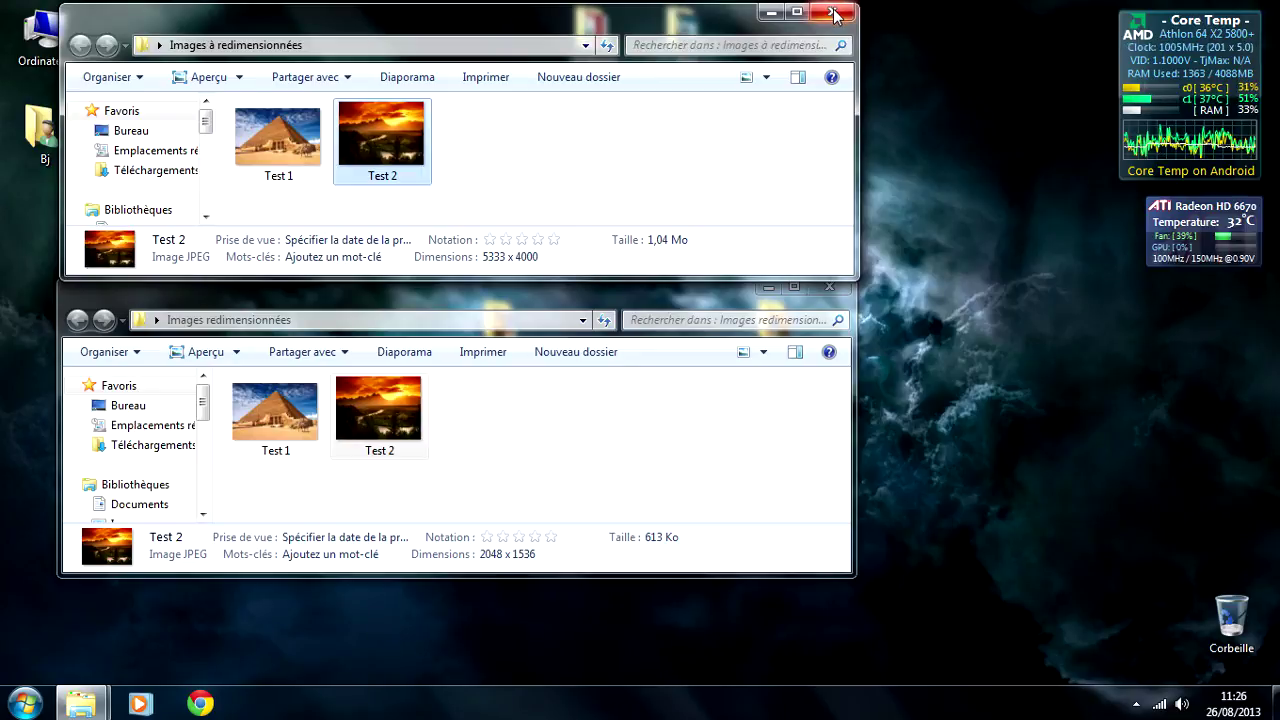
{"action": "left_click", "coordinate": [841, 287]}
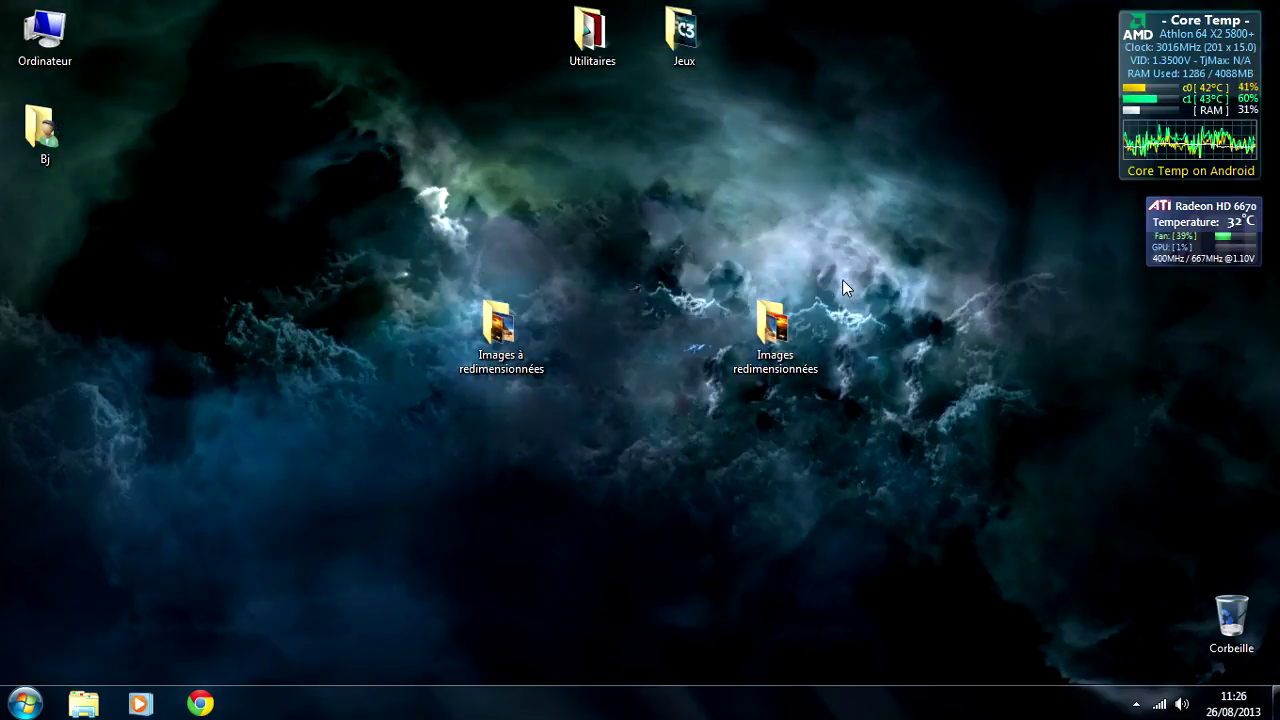